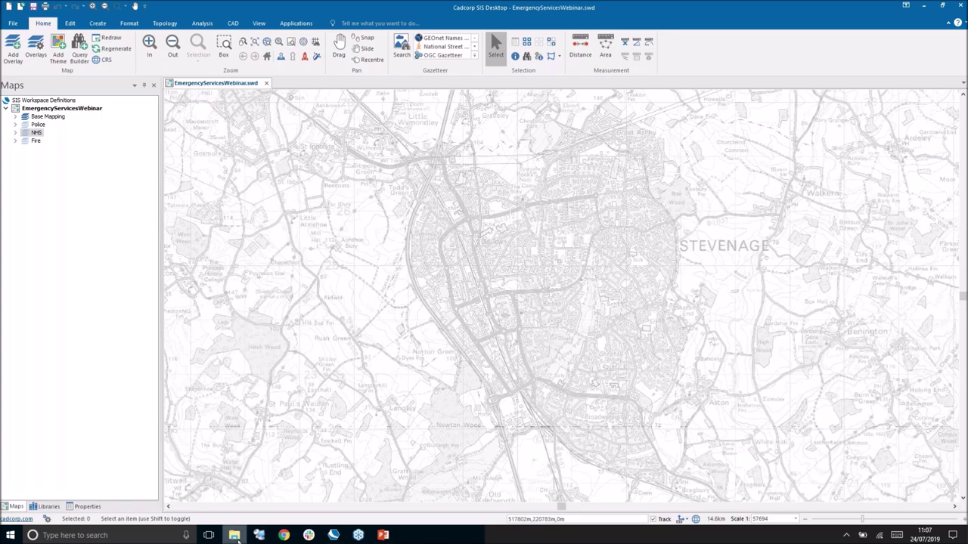
Open File Explorer over the EmergencyServicesWebinar map.
left_click(235, 536)
Browse to C:\Data\UK\National Coverage\Highways\Stevenage, widen the Name column, then minimize Explorer.
left_click(155, 405)
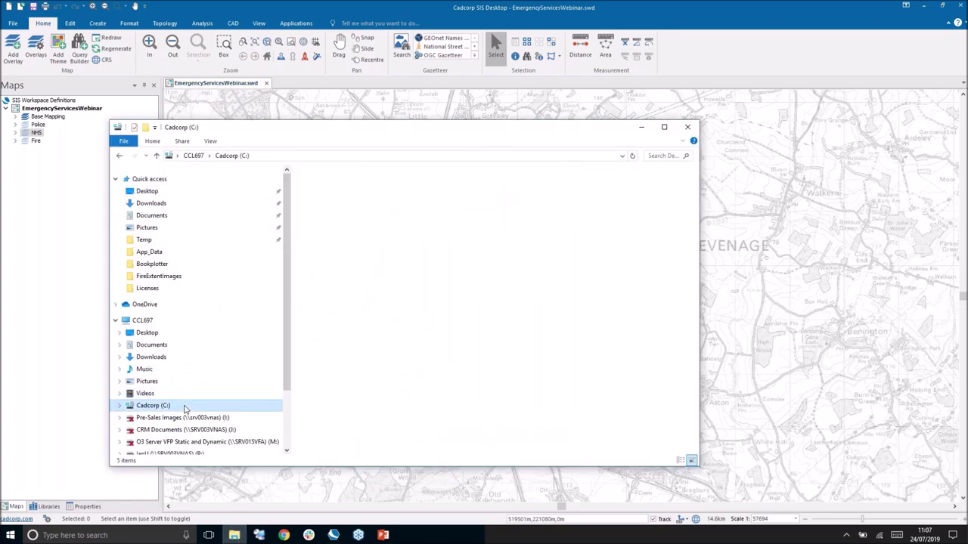
double_click(321, 218)
double_click(321, 215)
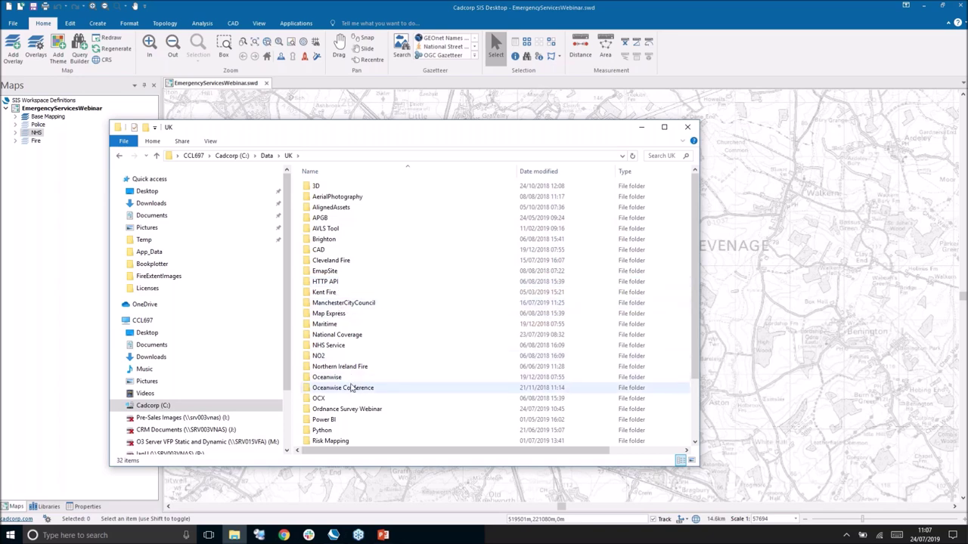
double_click(337, 334)
double_click(333, 234)
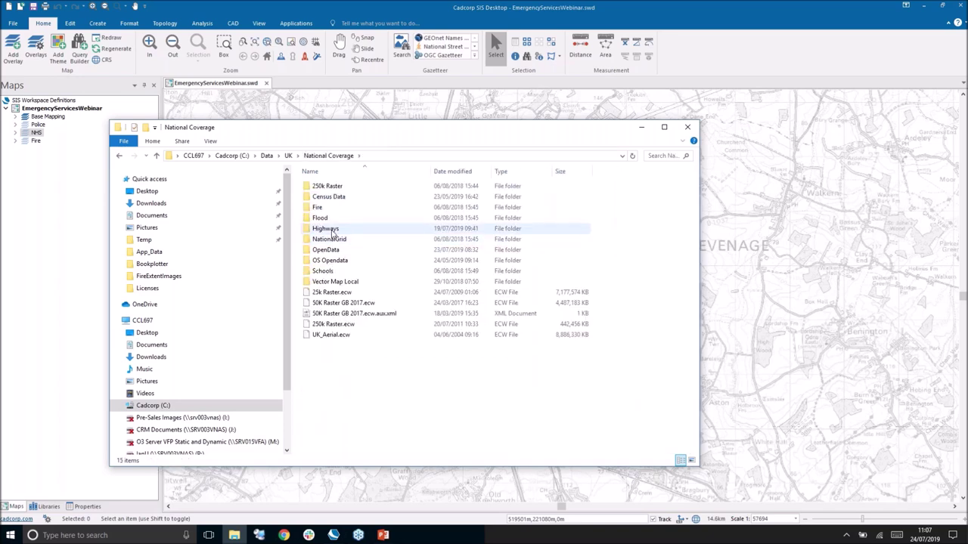
double_click(382, 292)
left_click_drag(429, 171, 537, 165)
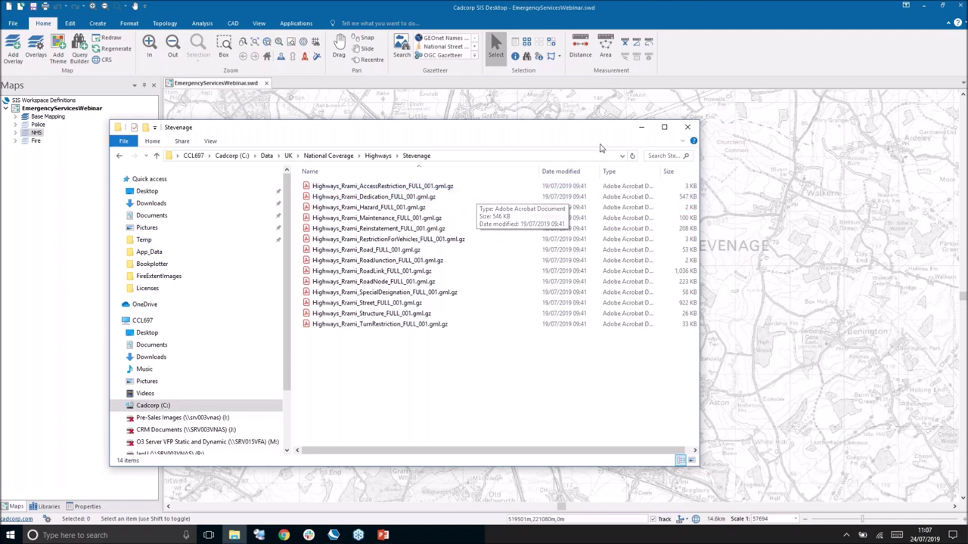
left_click(644, 129)
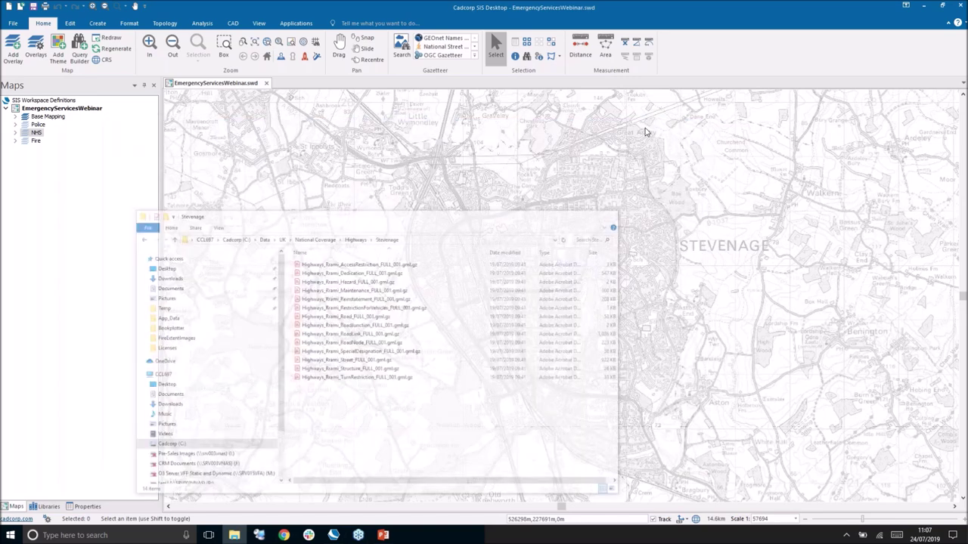
Add an Ordnance Survey (GB) OS MasterMap Highways Network overlay from the Stevenage folder.
left_click(14, 45)
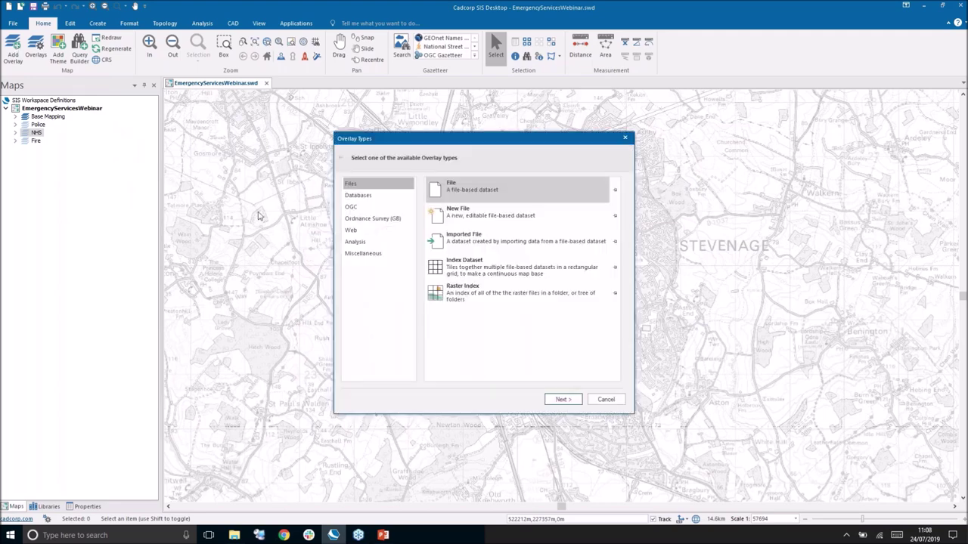
left_click(385, 219)
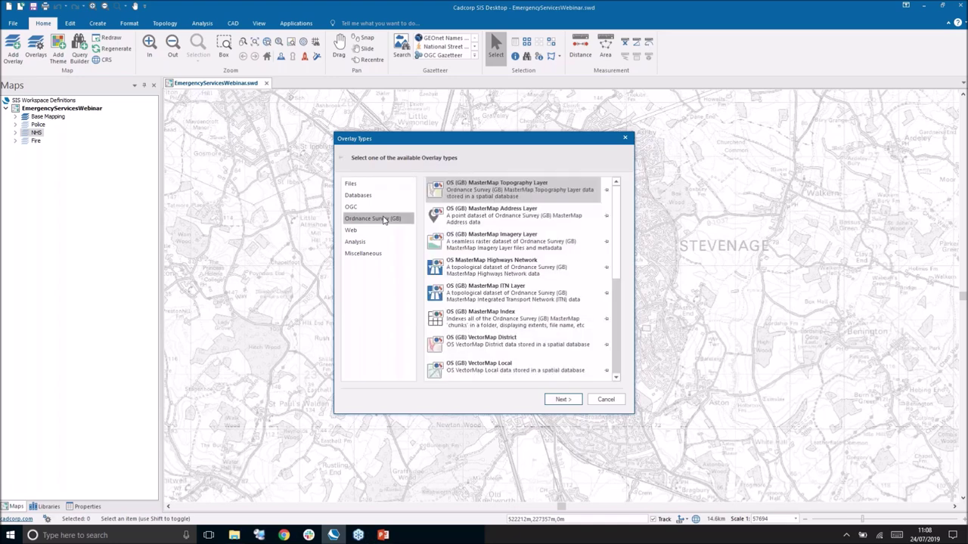
left_click(535, 269)
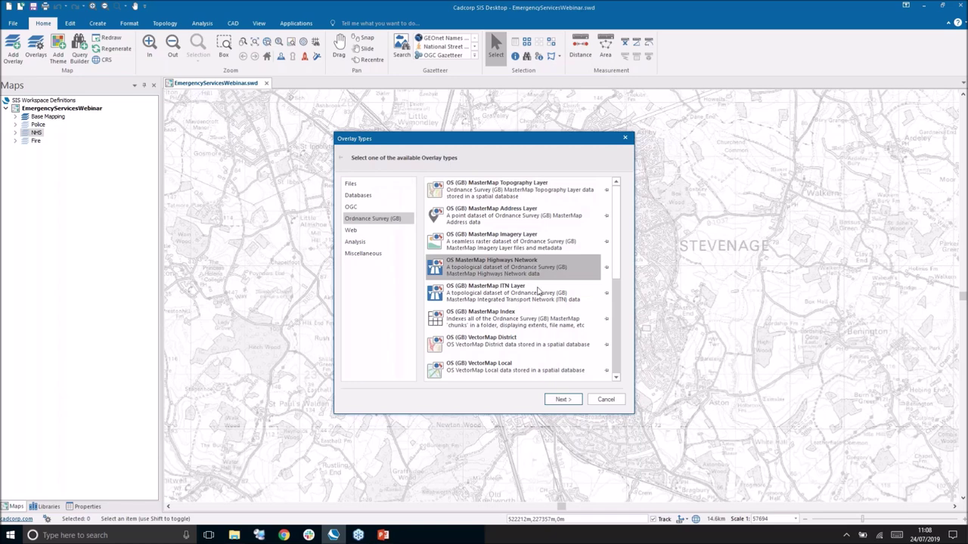
left_click(563, 401)
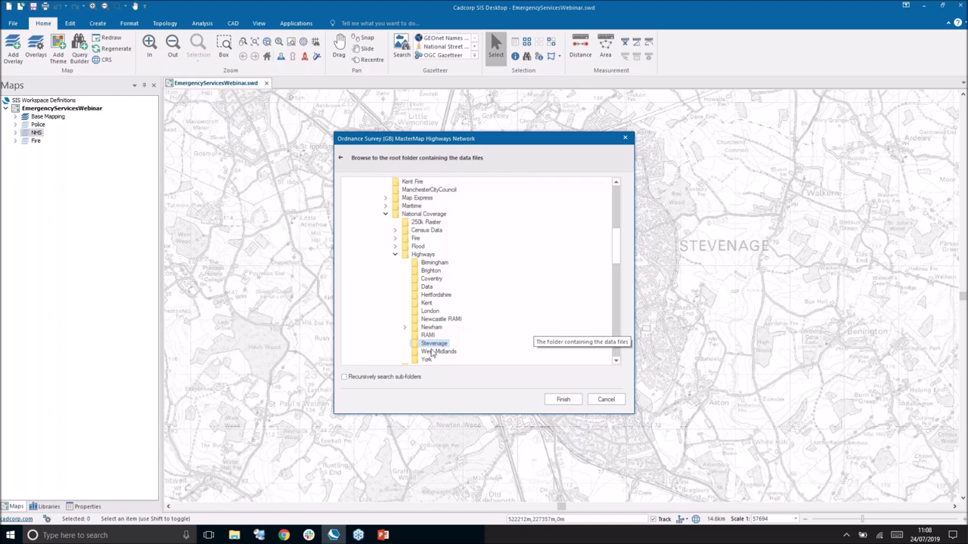
left_click(564, 400)
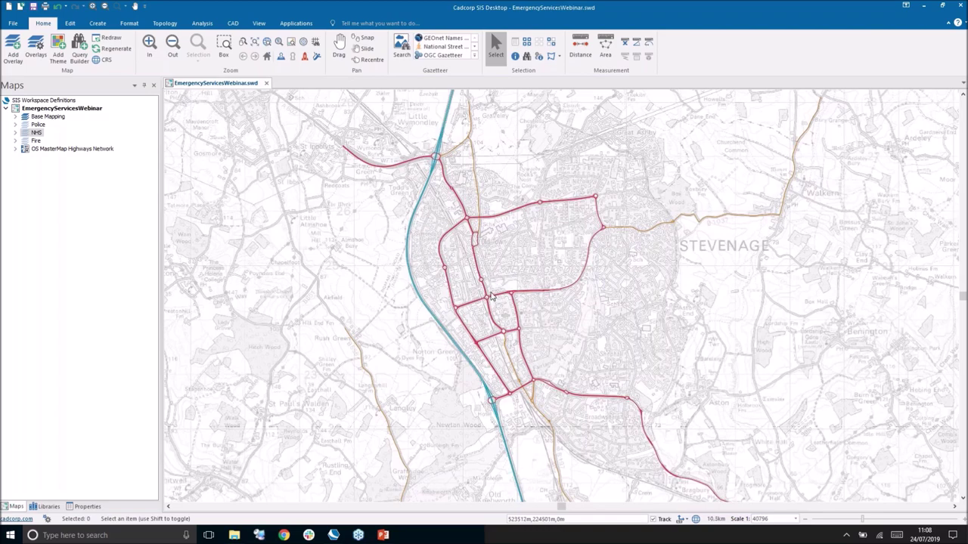
scroll(490, 297, "up", 1)
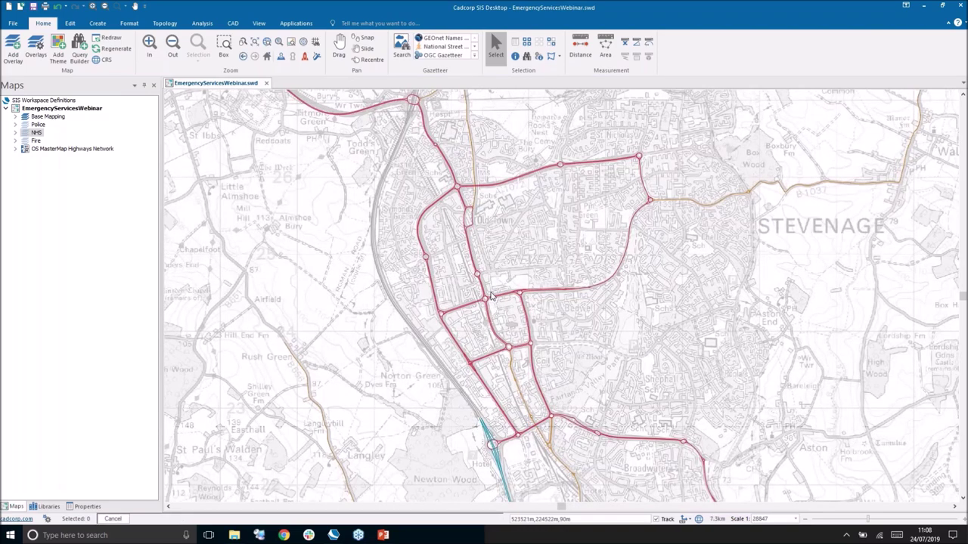
scroll(491, 296, "up", 2)
scroll(490, 296, "up", 2)
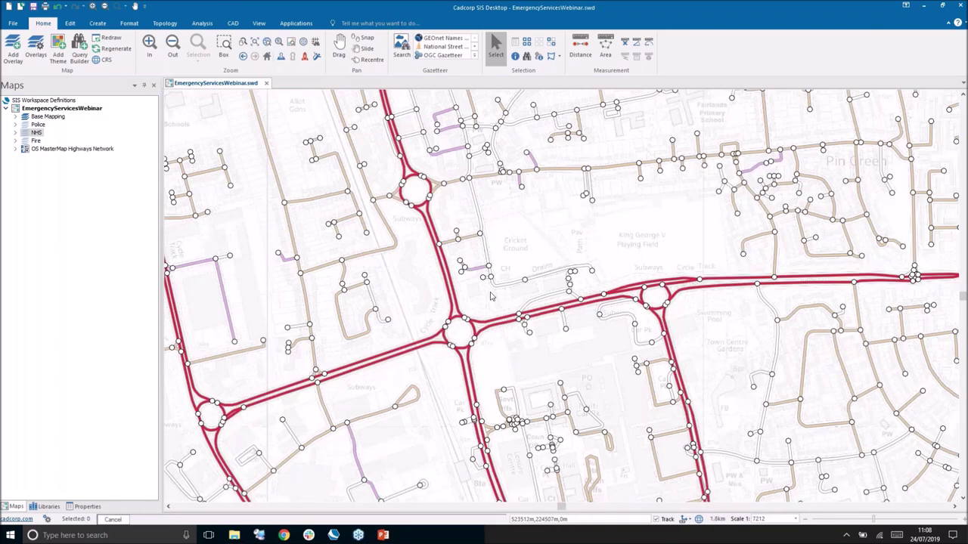
scroll(491, 297, "up", 2)
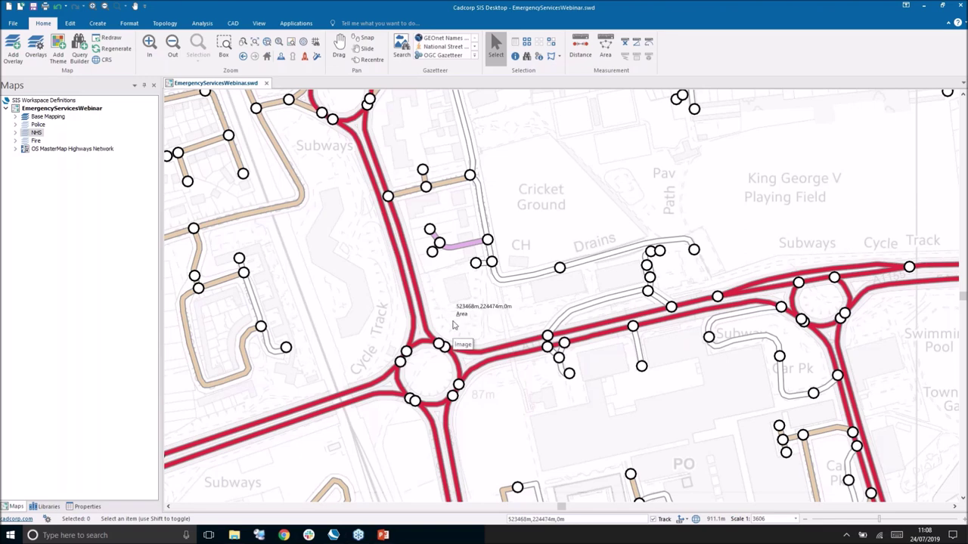
left_click(15, 149)
left_click(25, 157)
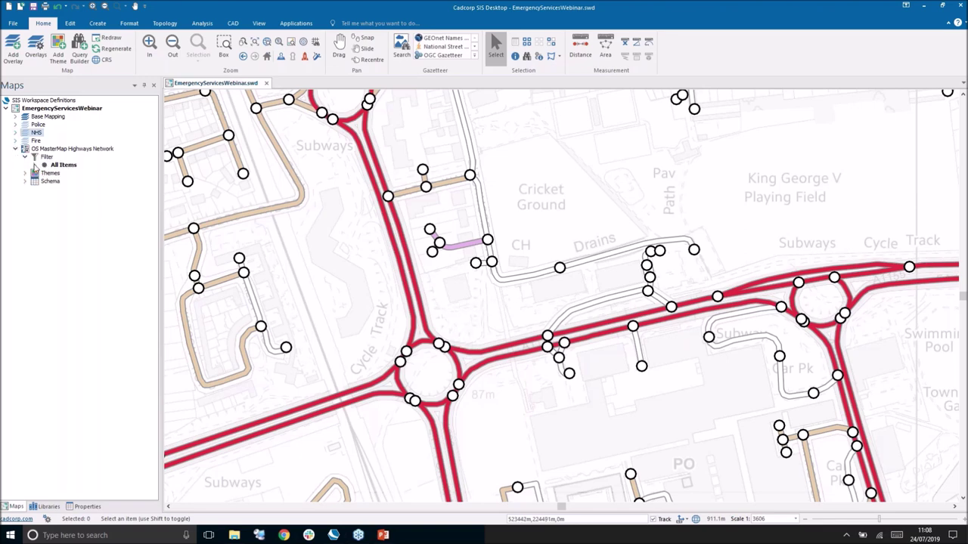
left_click(35, 165)
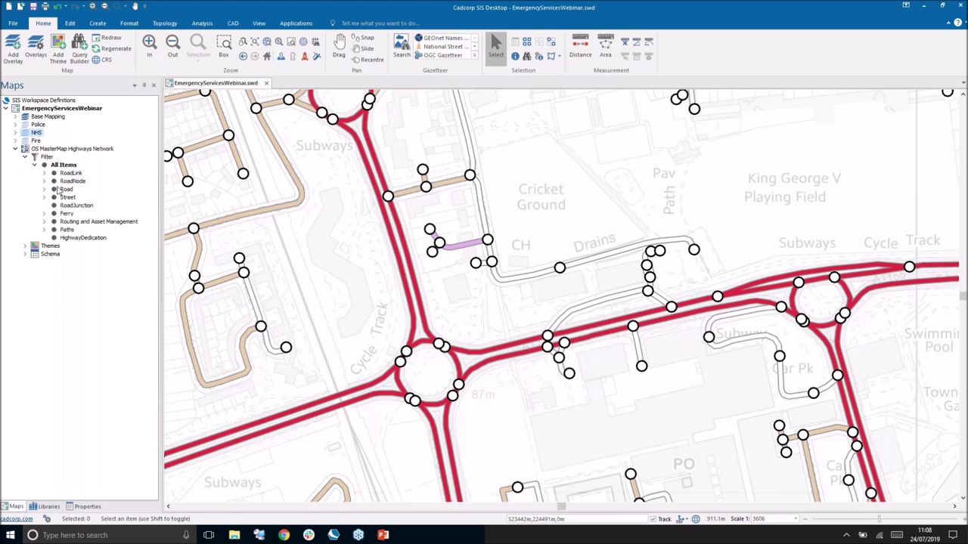
left_click(44, 189)
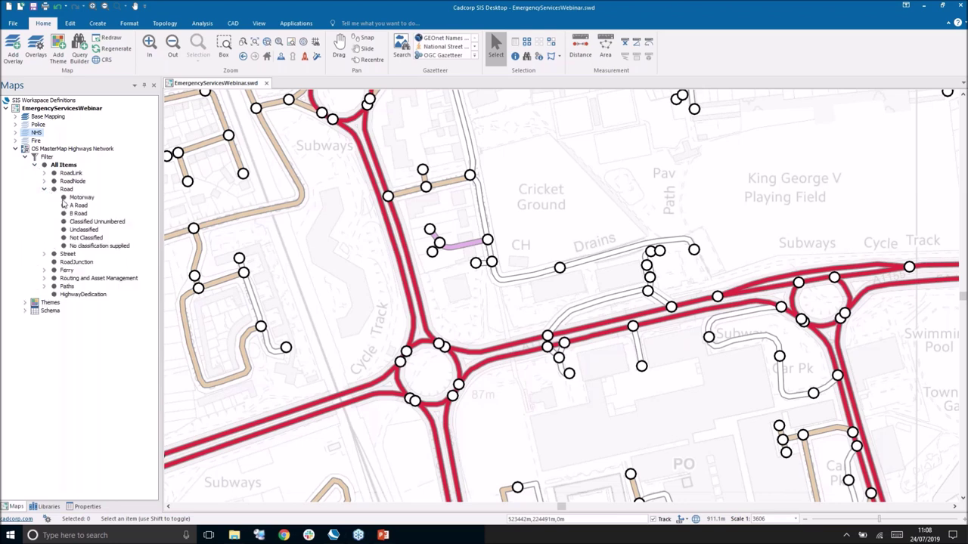
left_click(64, 206)
left_click(44, 189)
left_click(34, 164)
left_click(25, 157)
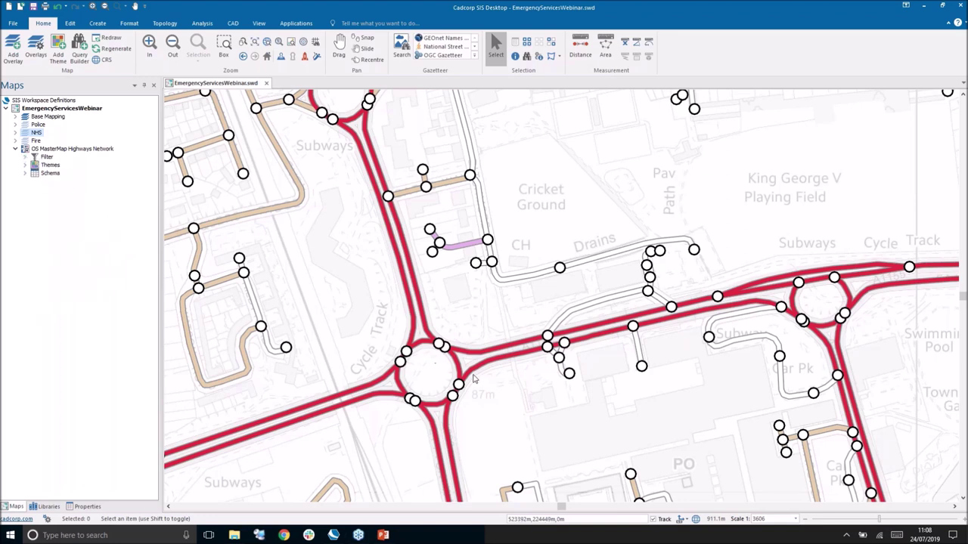
scroll(458, 354, "down", 2)
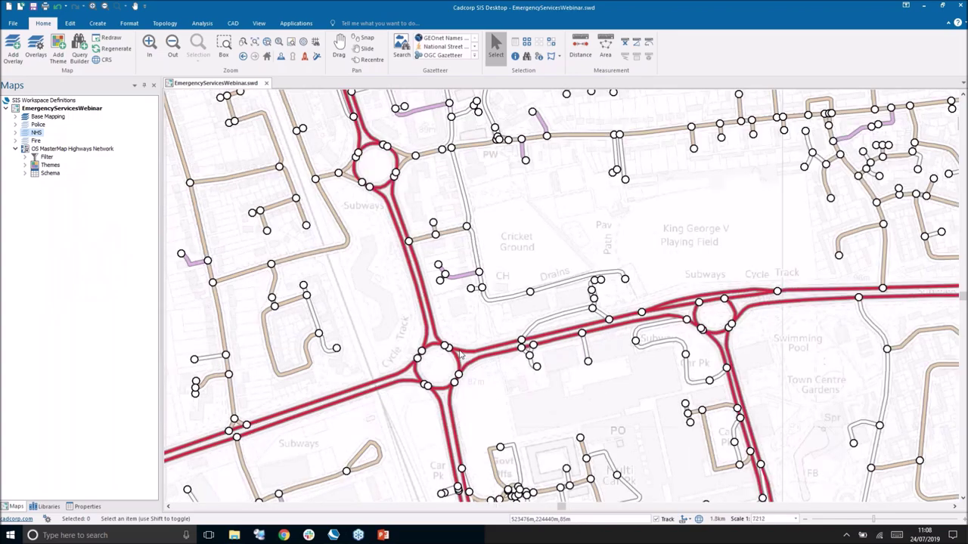
scroll(459, 354, "down", 1)
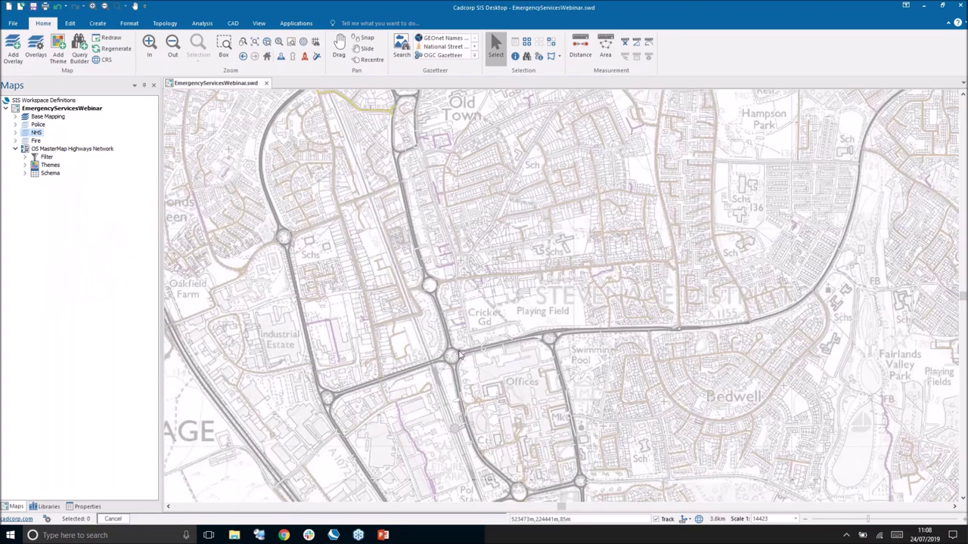
scroll(459, 354, "down", 4)
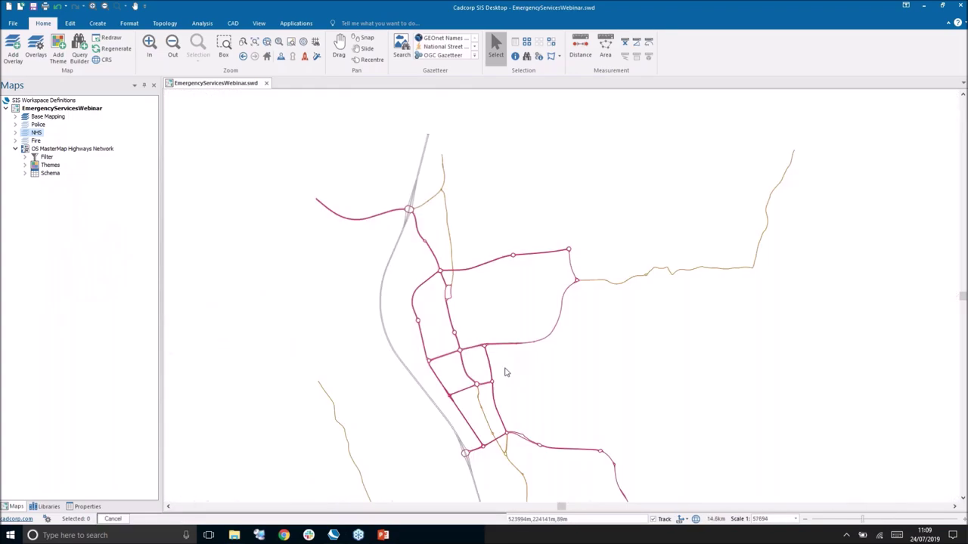
scroll(509, 380, "up", 1)
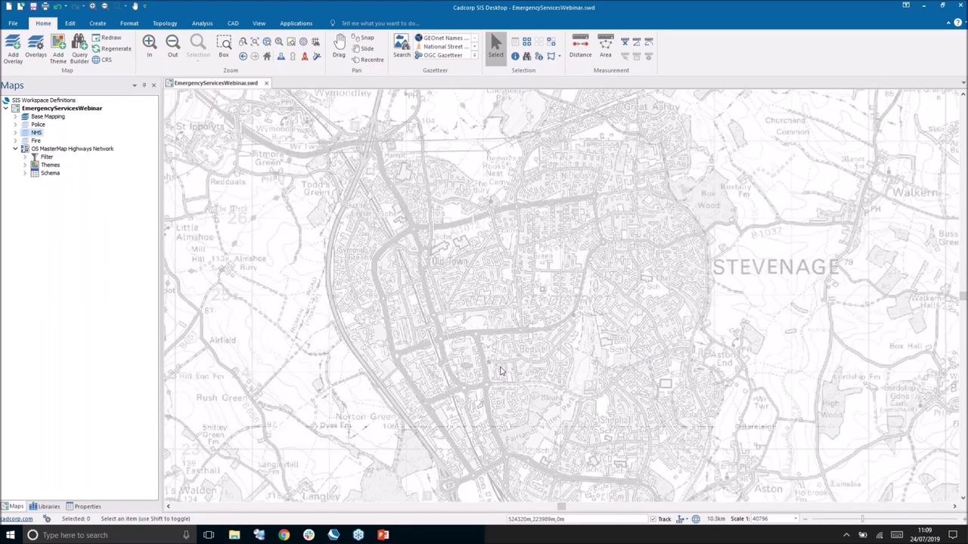
left_click_drag(528, 393, 540, 332)
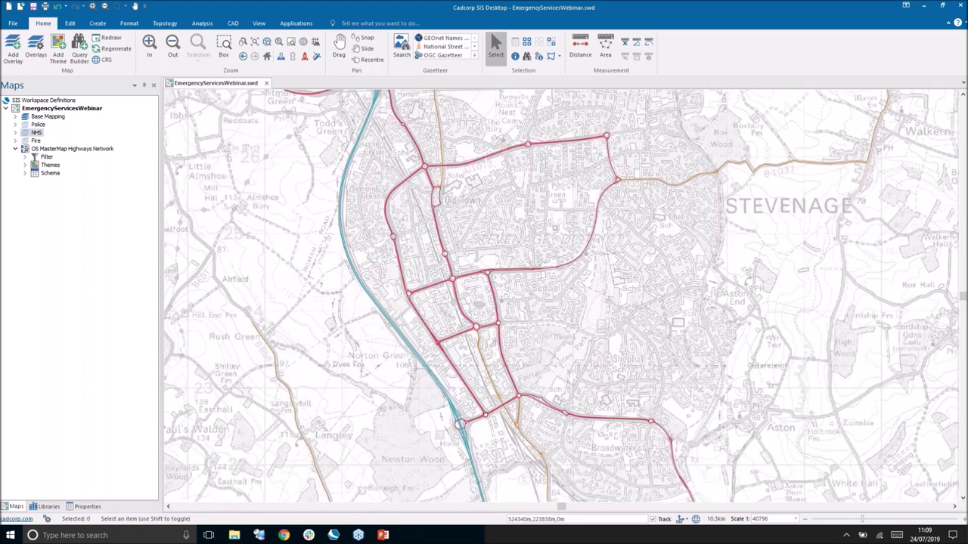
scroll(299, 162, "up", 1)
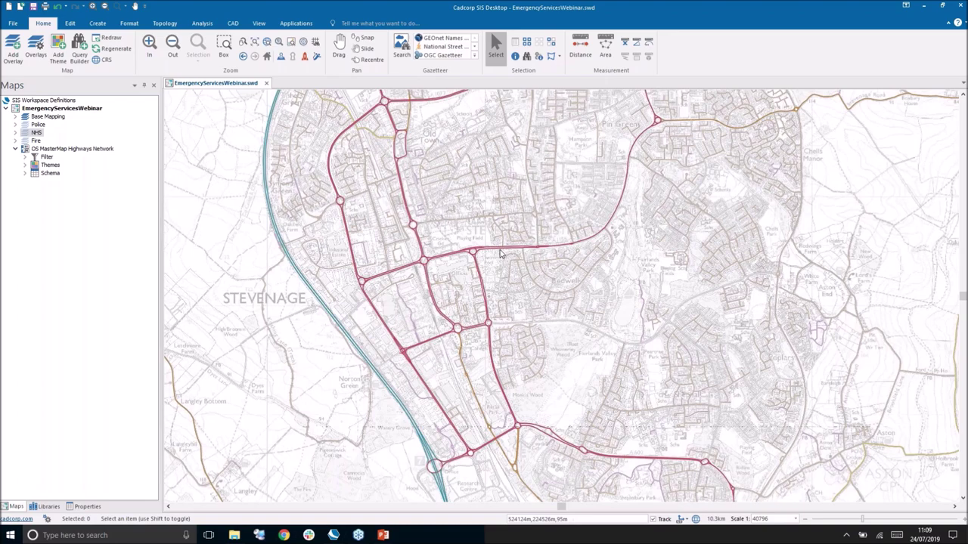
scroll(499, 253, "down", 1)
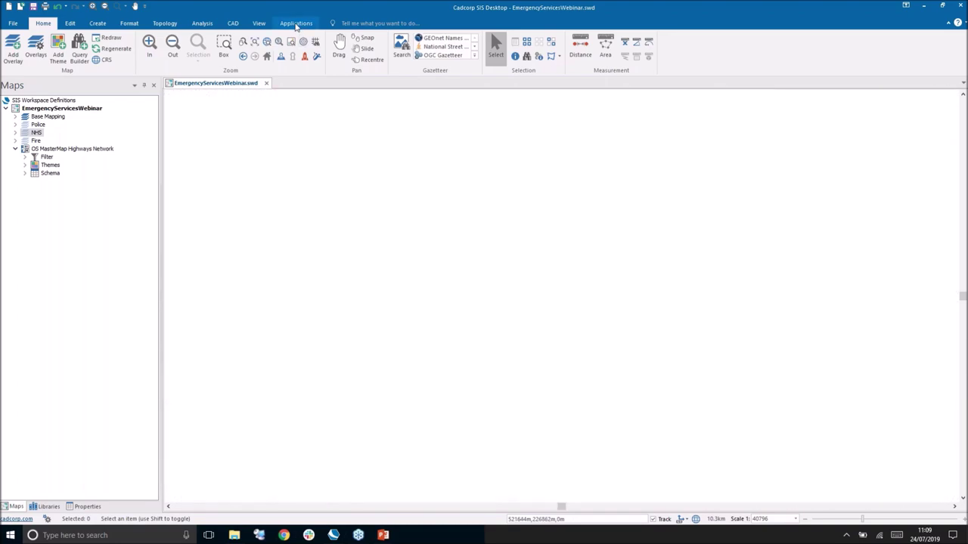
Measure a Highways Speeds route across west Stevenage as a LineString item, giving 3 min 31 s.
left_click(296, 24)
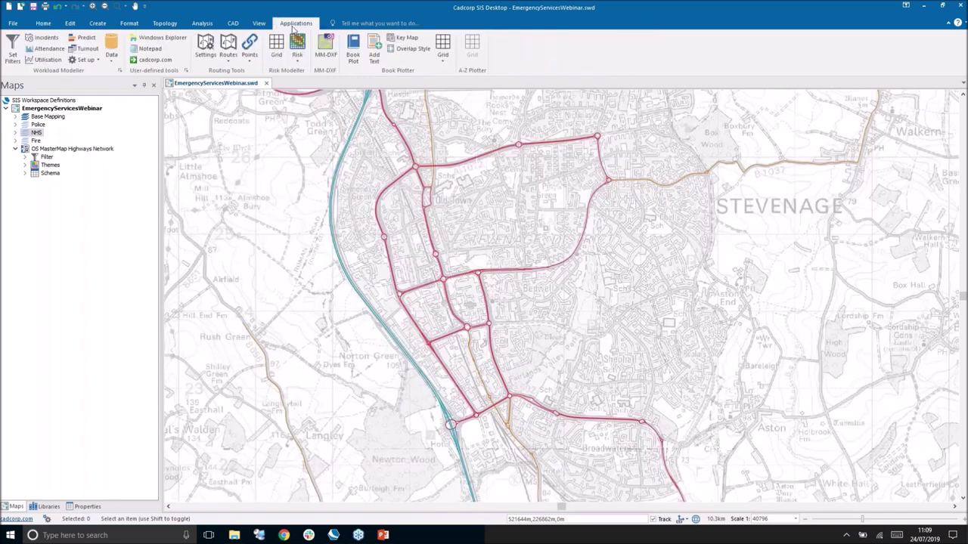
left_click(231, 67)
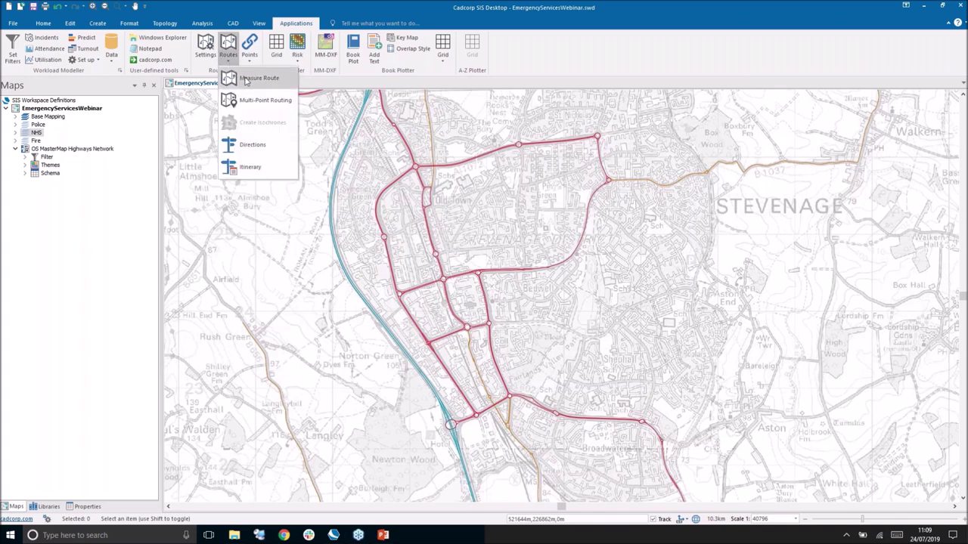
left_click(254, 79)
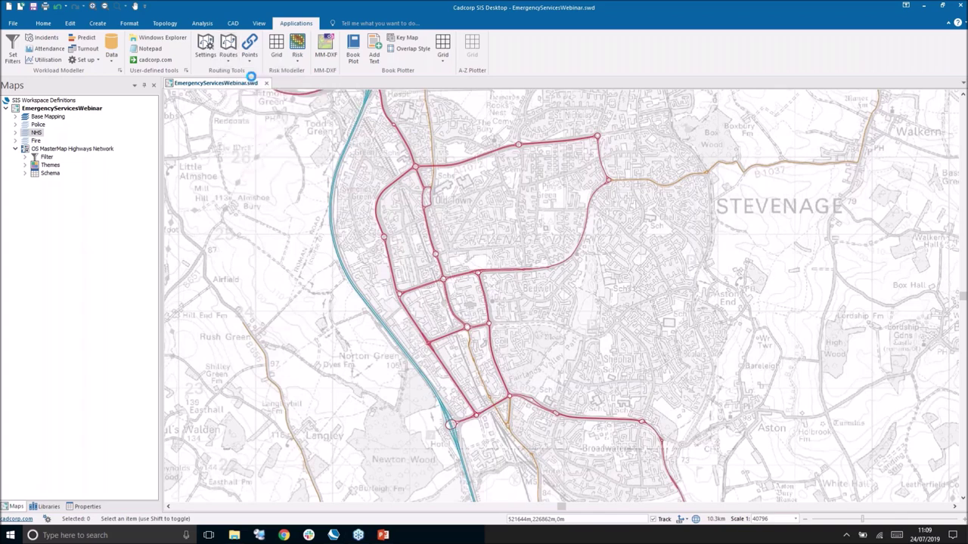
left_click(445, 249)
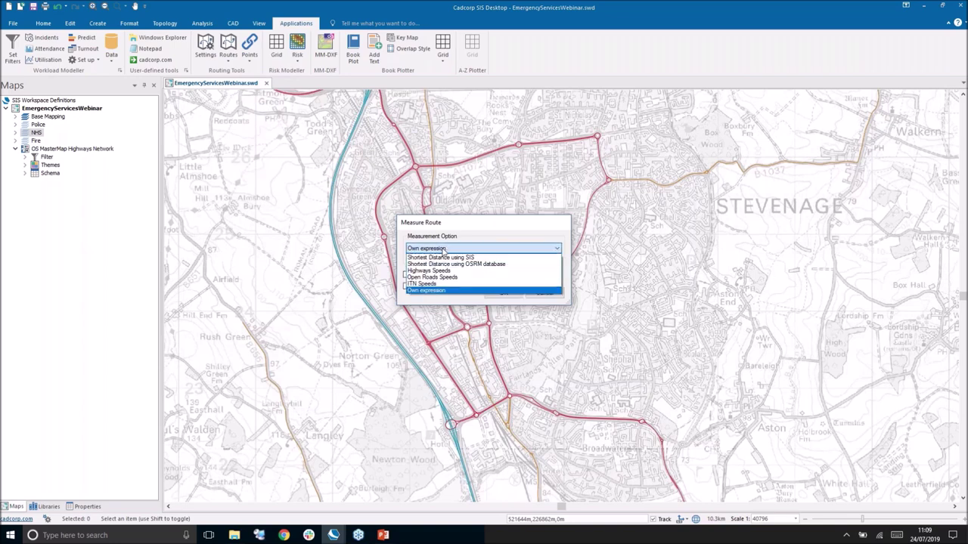
left_click(446, 272)
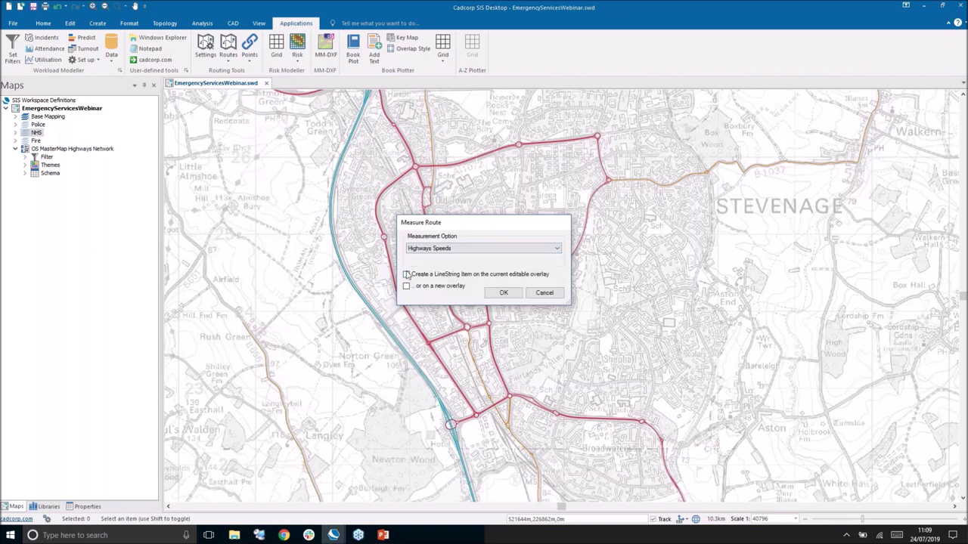
left_click(407, 276)
left_click(503, 292)
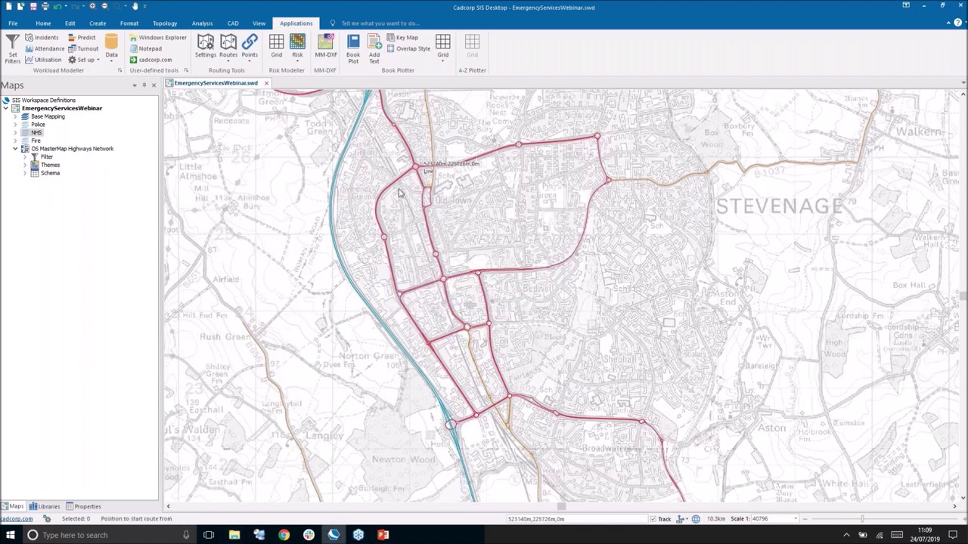
left_click(387, 106)
left_click(534, 395)
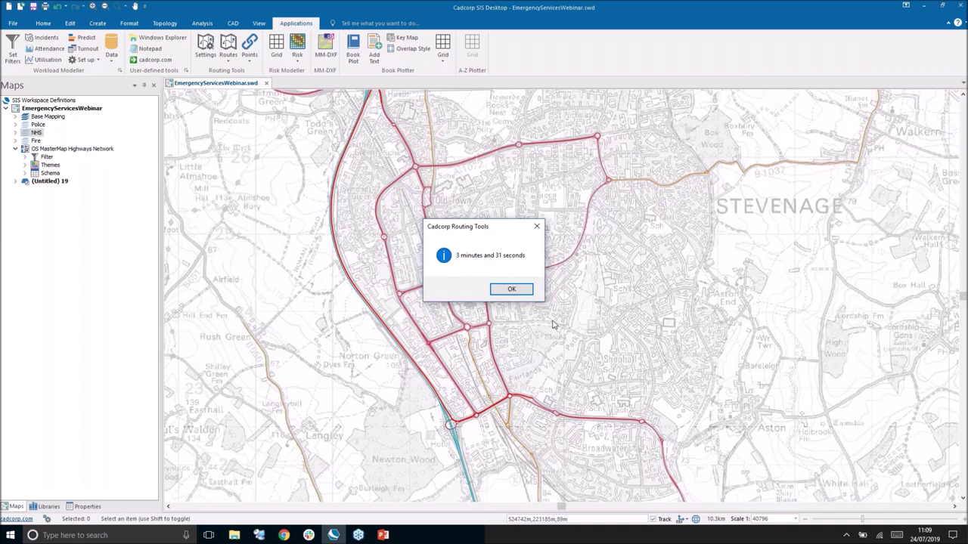
Dismiss the travel-time message, hide OS MasterMap Highways Network, and pan to frame the route.
left_click(512, 291)
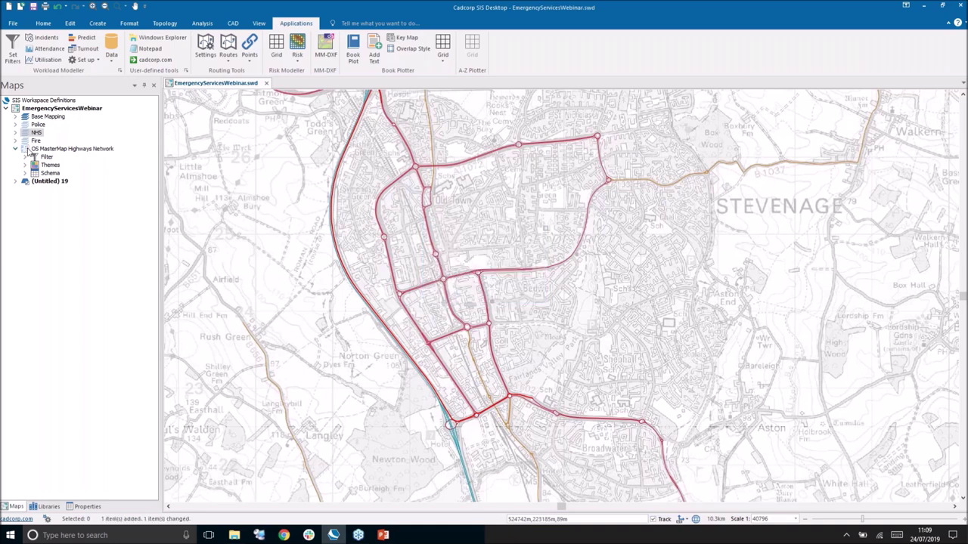
left_click(27, 150)
left_click_drag(414, 239, 453, 288)
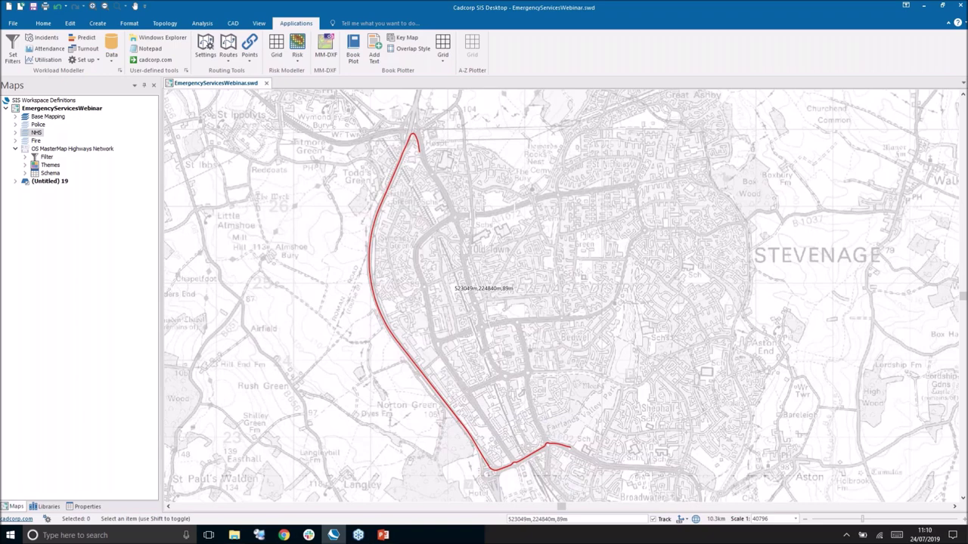
Hide the (Untitled) 19 route, show Police Vehicle Stolen and Vehicle Recovered points, and pan east.
left_click(26, 183)
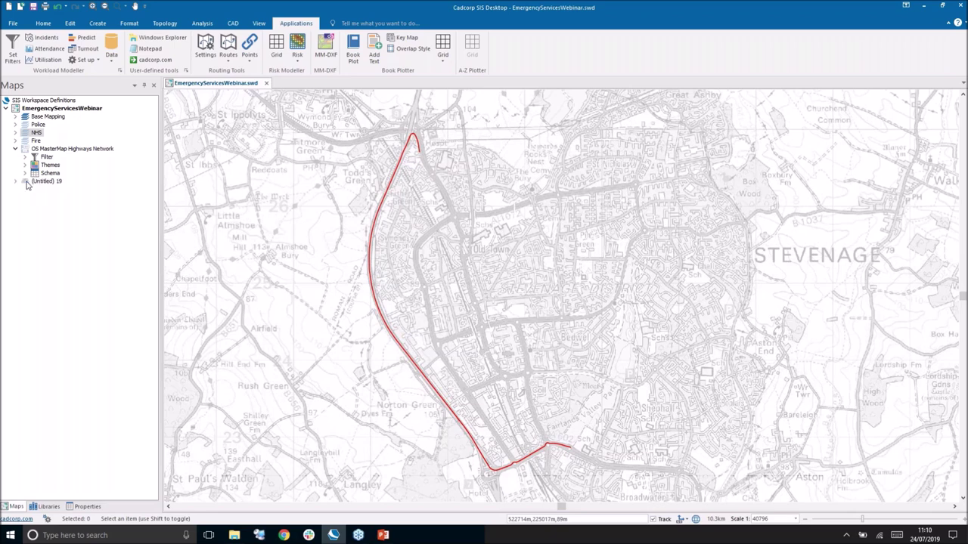
left_click(15, 124)
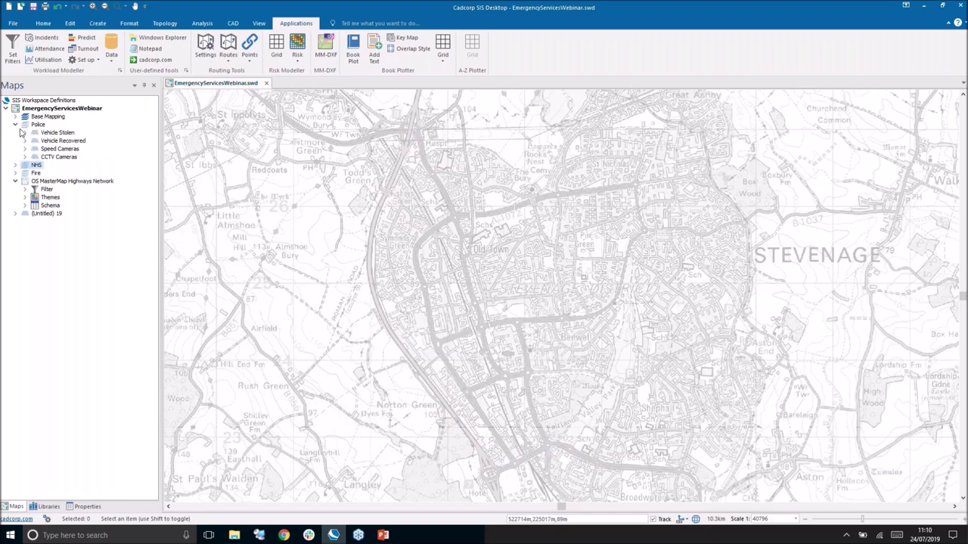
left_click(34, 133)
left_click(35, 142)
left_click_drag(587, 252, 425, 330)
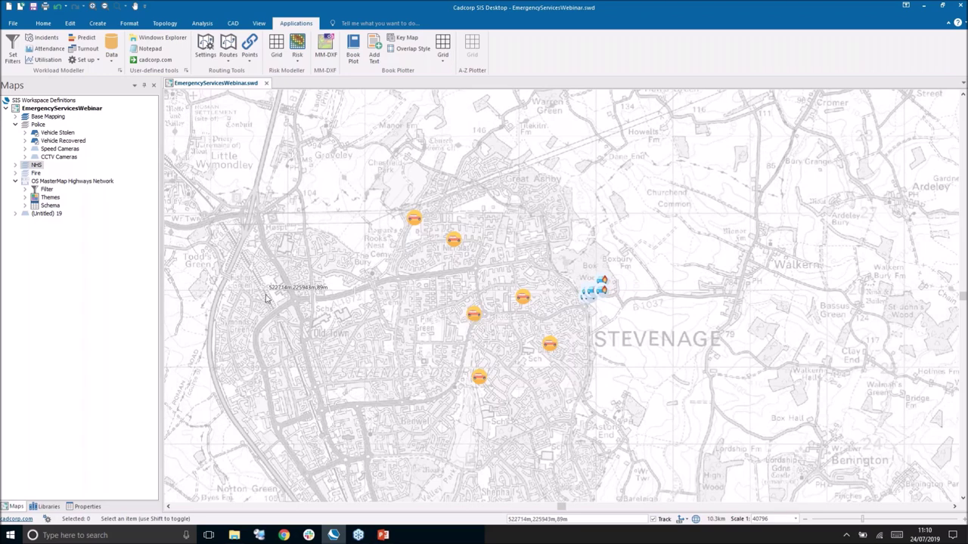
mouse_move(454, 243)
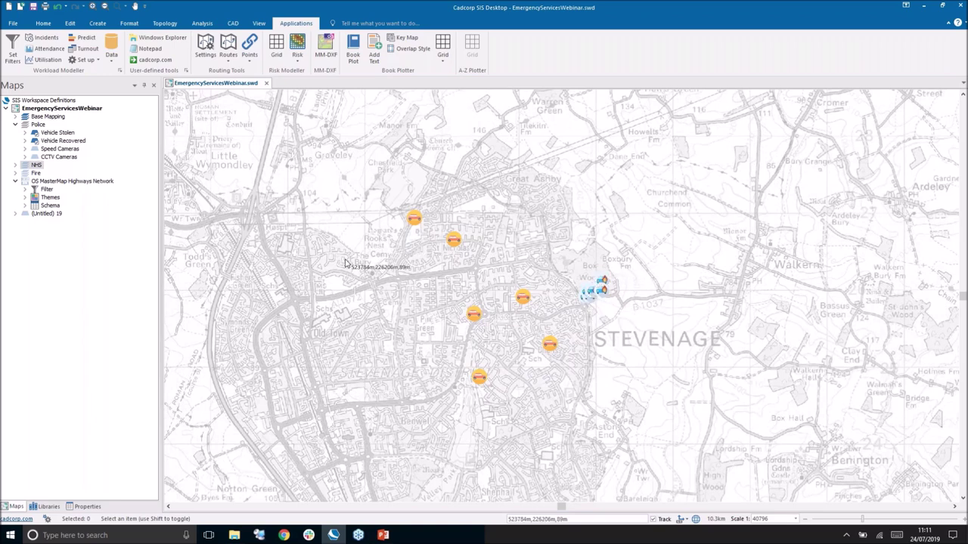
Show the Highways Network and Match Points stolen to recovered vehicles by NumberPlate, calculating the 6 routes.
left_click(25, 182)
left_click(250, 58)
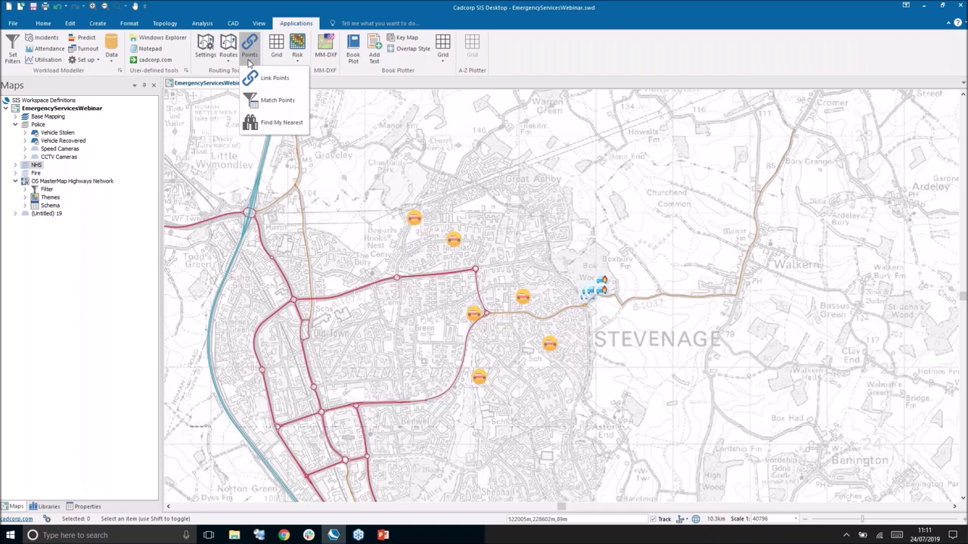
left_click(277, 100)
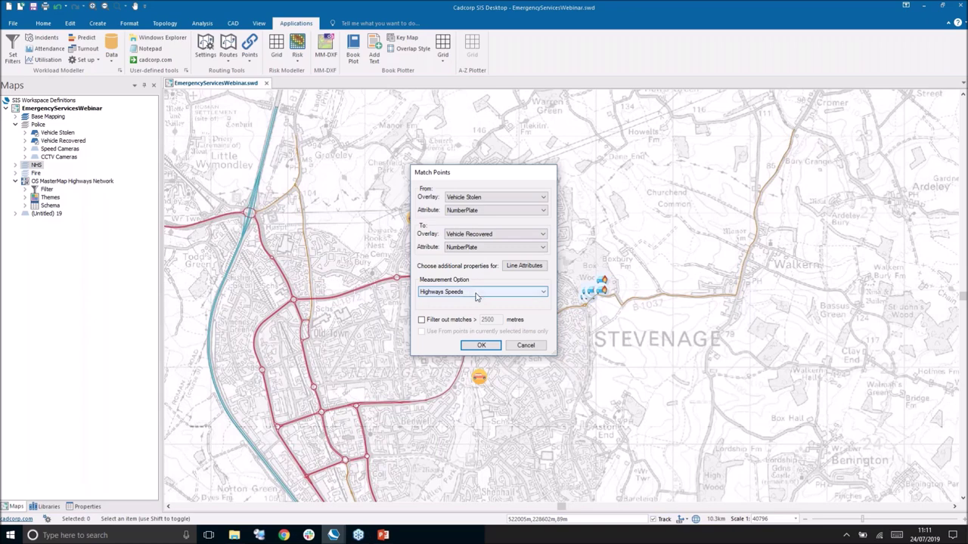
left_click(482, 346)
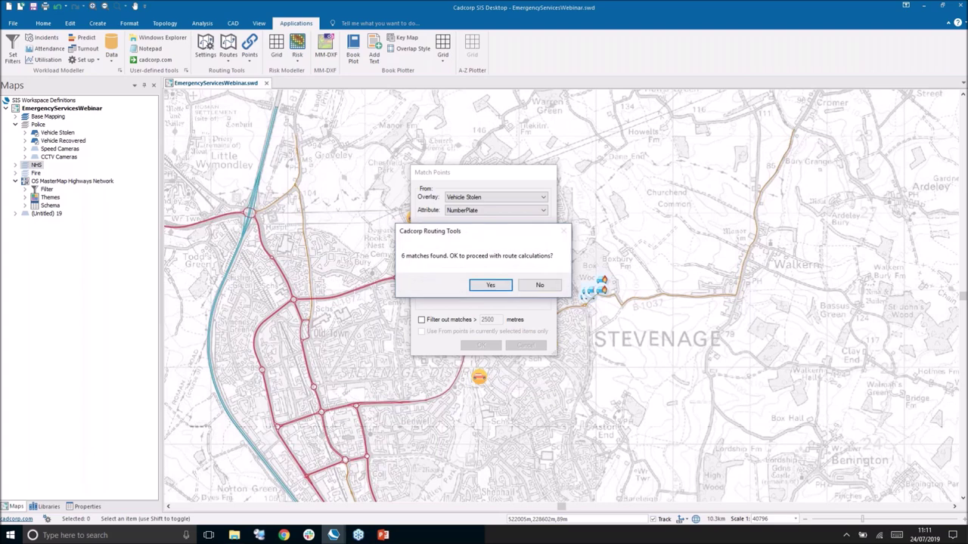
left_click(493, 285)
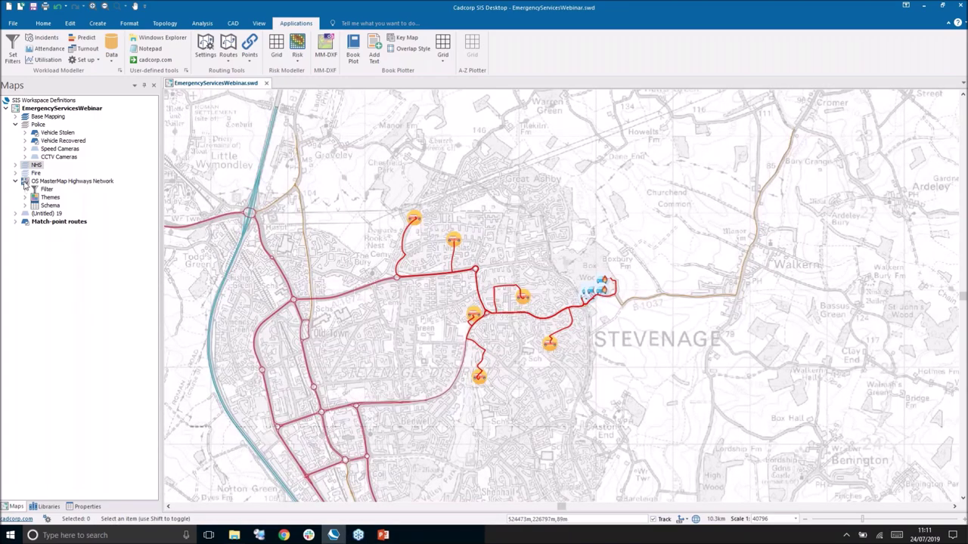
Swap the road network for Speed Cameras, inspect a camera block's properties, and hide Match-point routes.
left_click(25, 182)
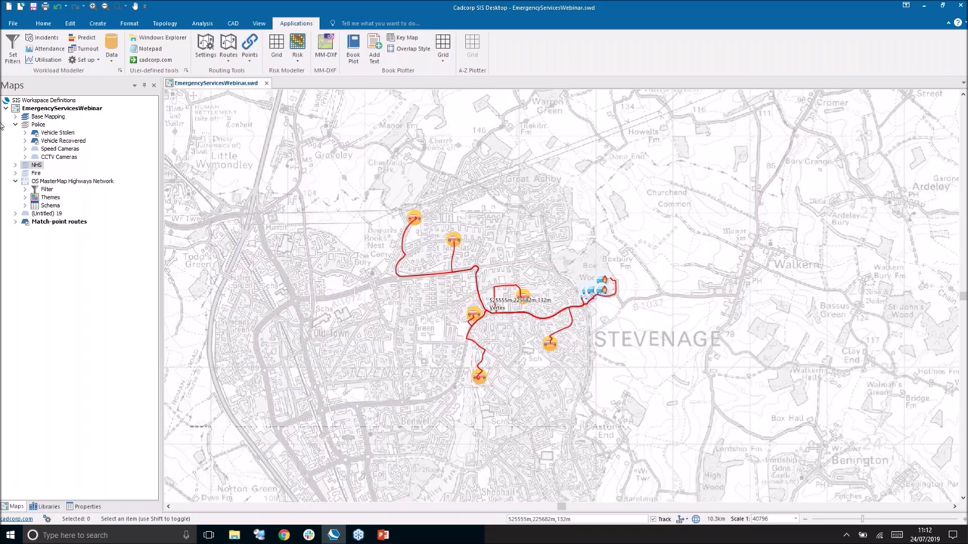
left_click(34, 150)
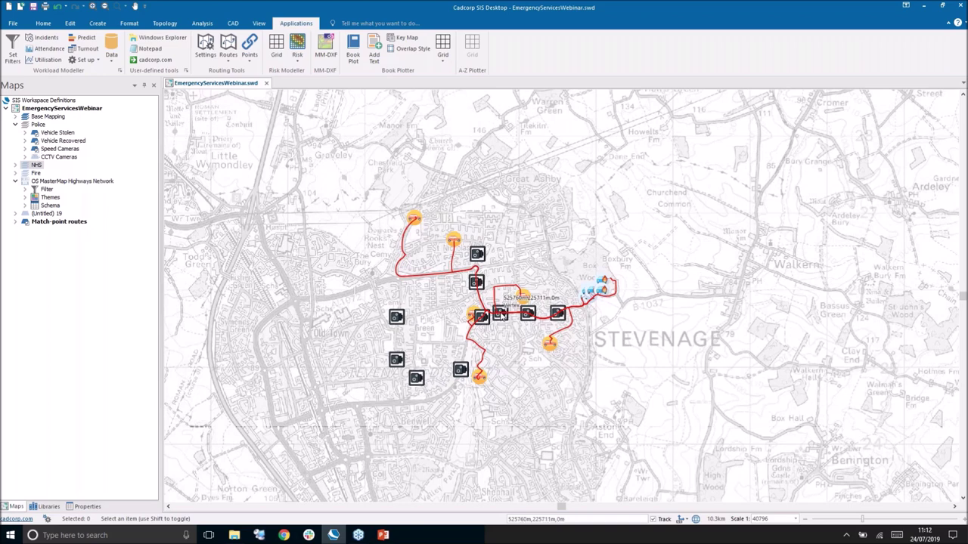
left_click(503, 316)
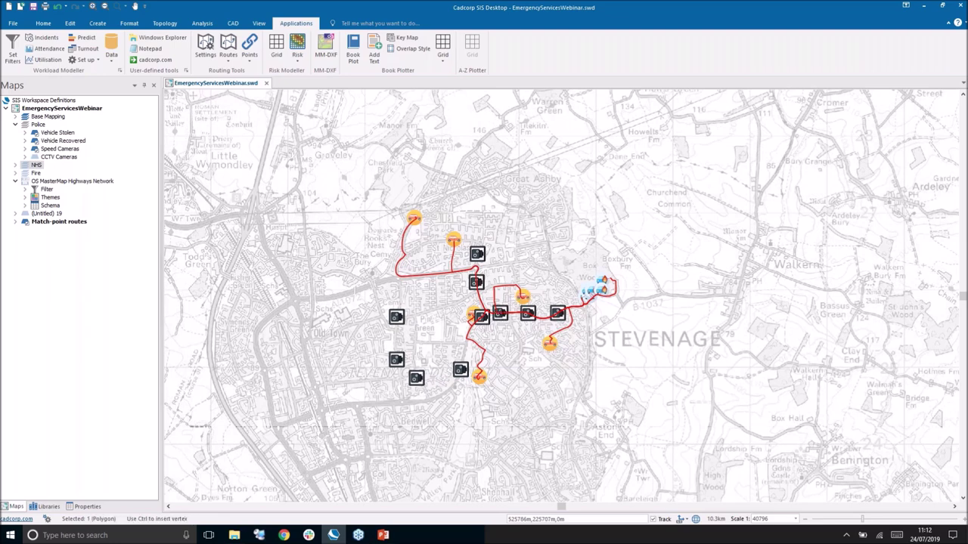
left_click(87, 506)
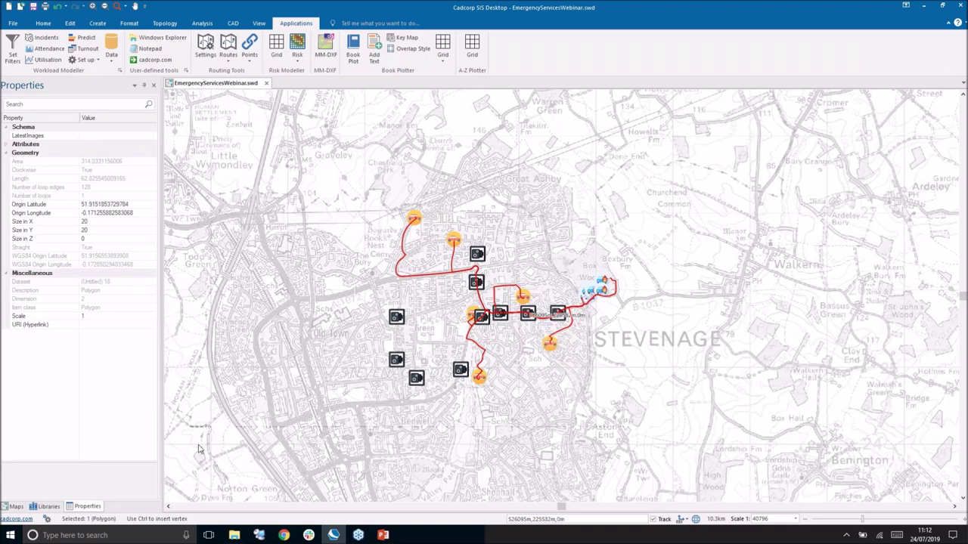
left_click(13, 506)
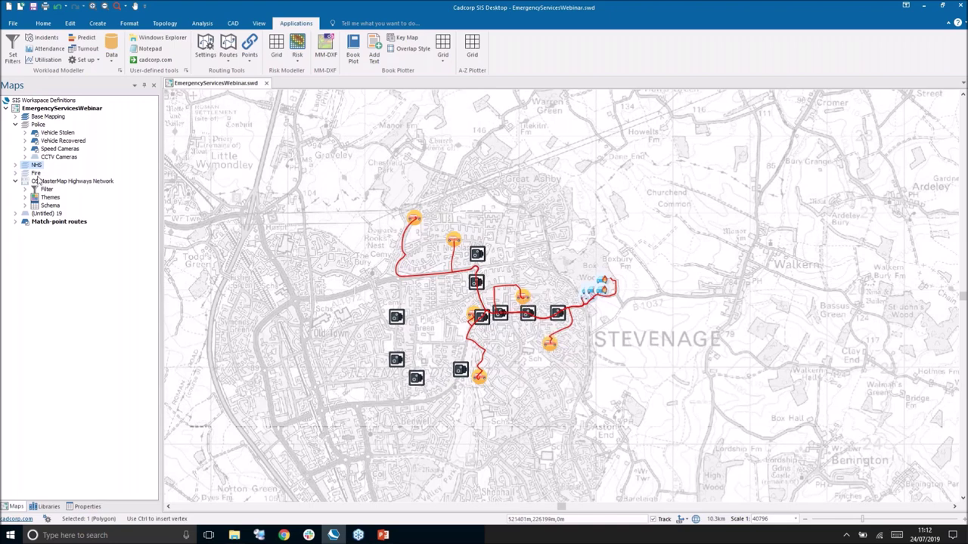
left_click(25, 222)
Select all Speed Cameras items and bring up Routing Tools Settings.
right_click(56, 148)
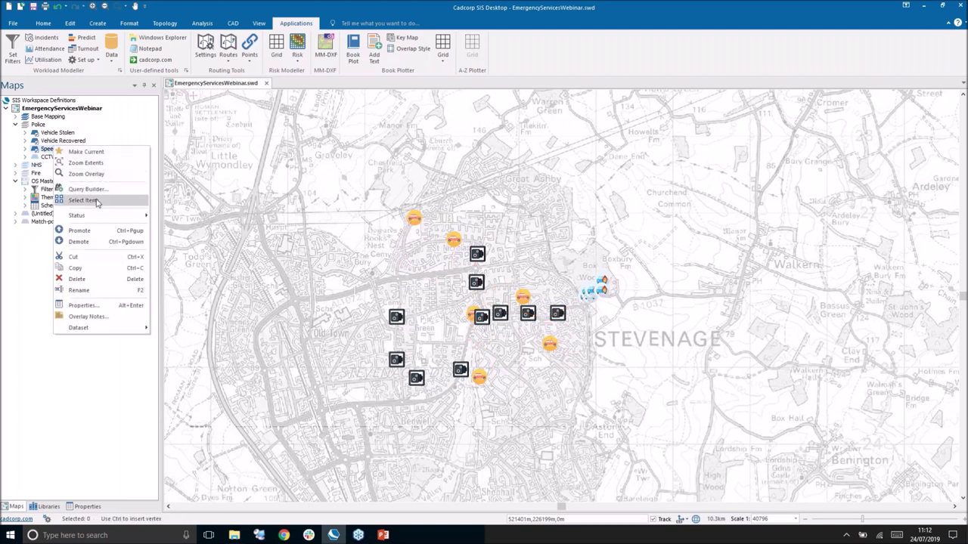
left_click(96, 201)
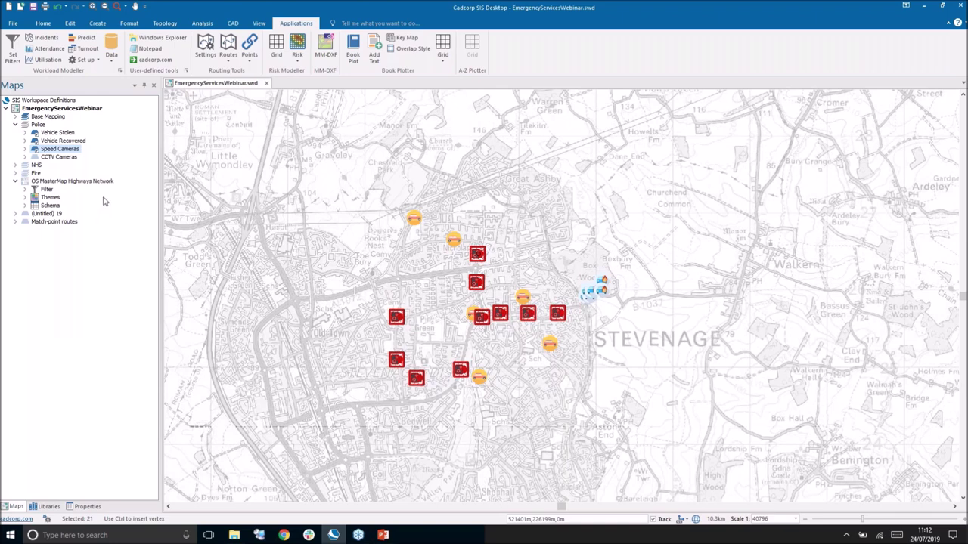
left_click(206, 47)
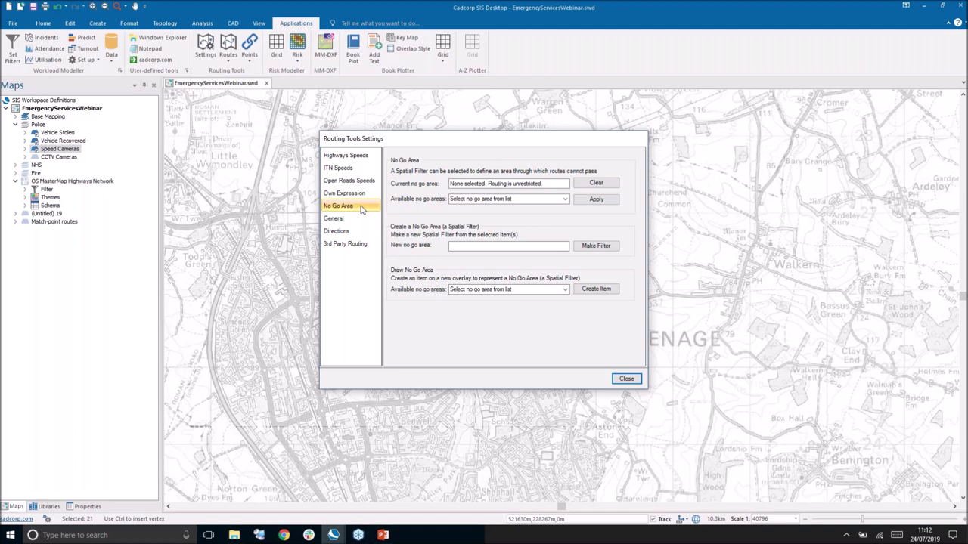
Create a new no-go area filter named 'Speed Camera Blocks' from the selected cameras.
left_click(471, 245)
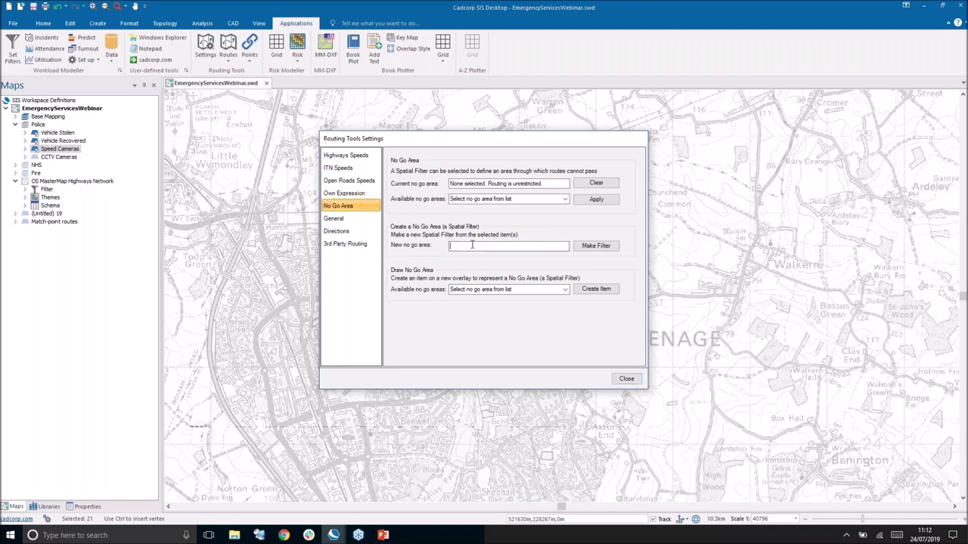
type("Speed Caer")
key("BackSpace")
key("BackSpace")
type("mera CBo")
key("BackSpace")
type("locks")
left_click(586, 252)
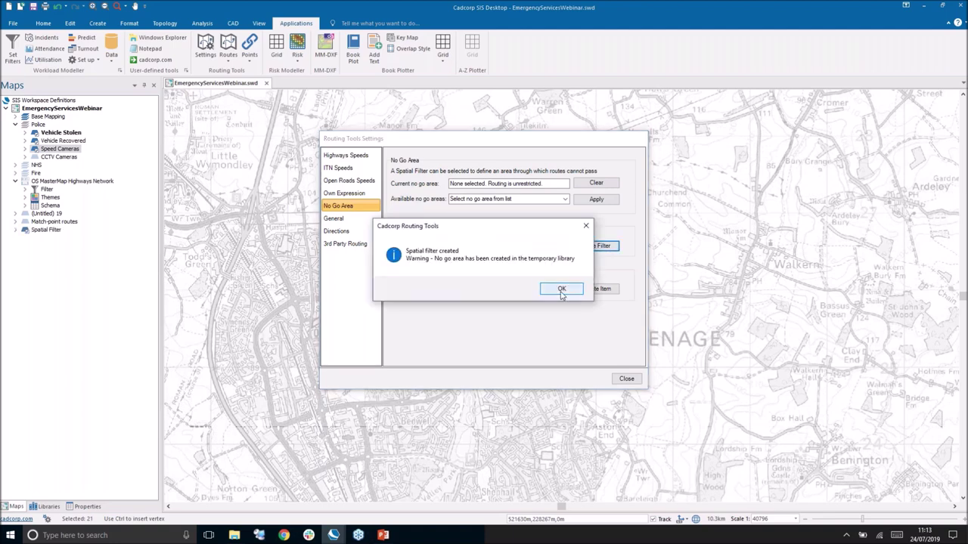
left_click(563, 287)
Apply Speed Camera Blocks as the current no-go area and close the settings.
left_click(506, 199)
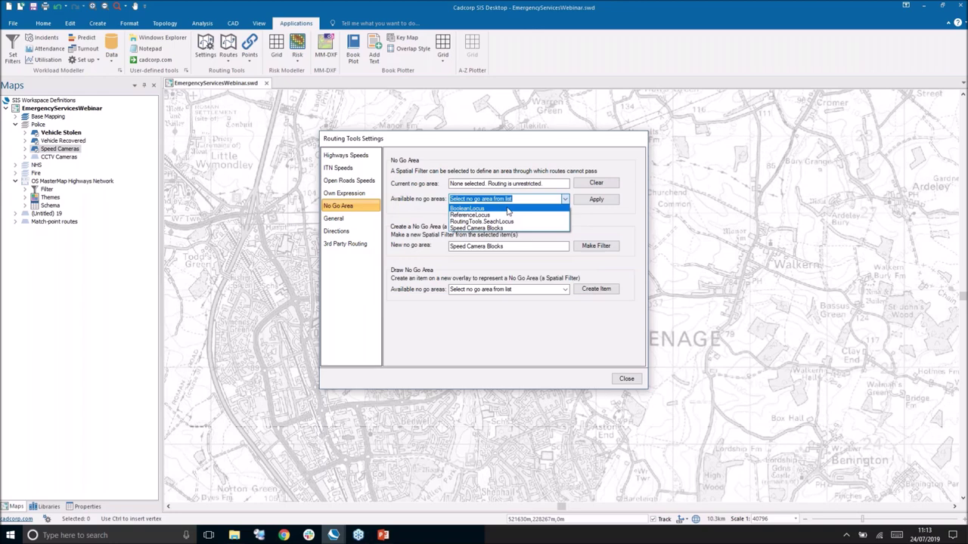
left_click(505, 229)
left_click(596, 199)
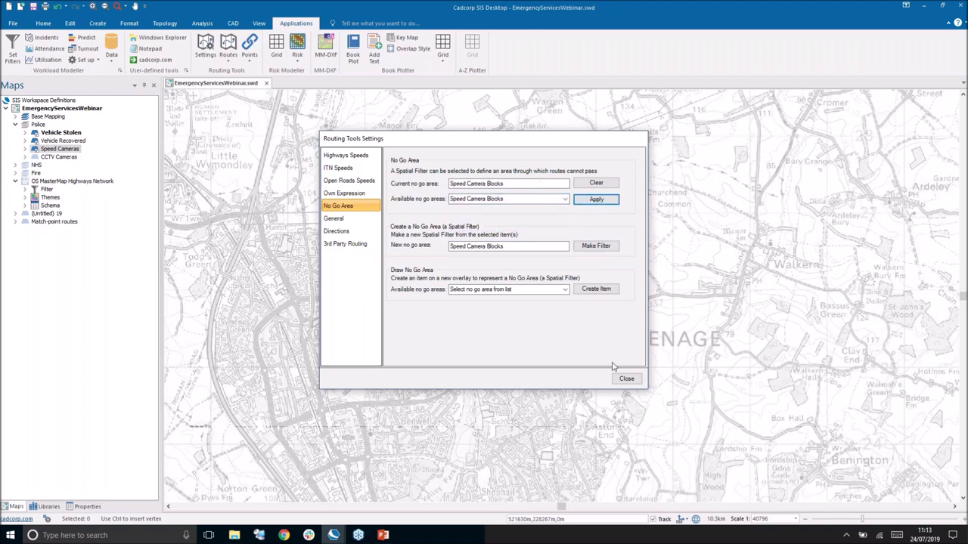
left_click(626, 380)
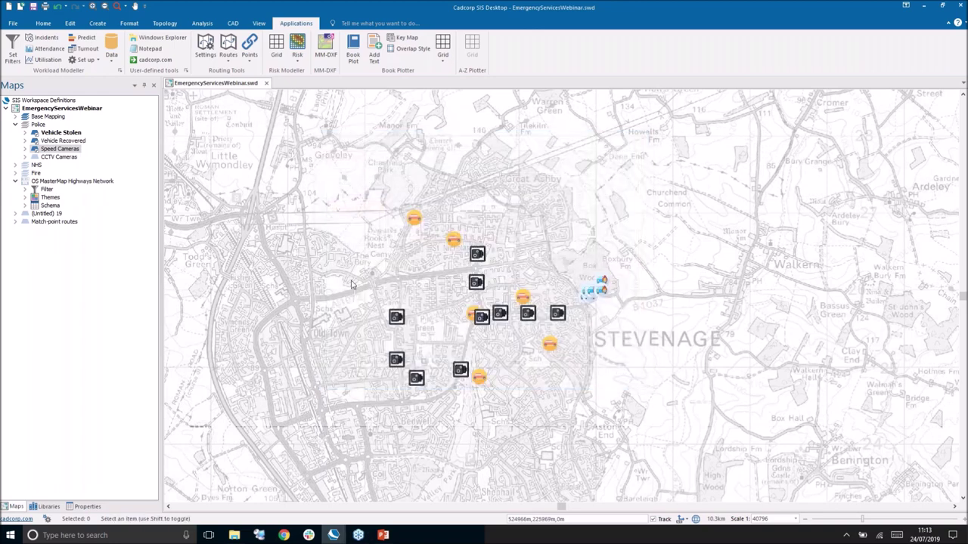
Hide Speed Cameras, show Highways Network, and re-run Match Points, confirming route calculation for six matches.
left_click(35, 157)
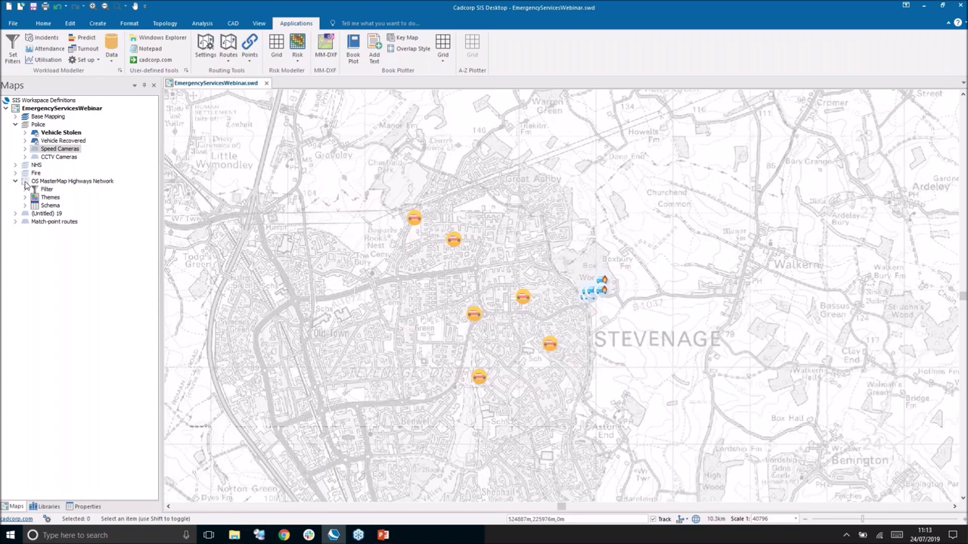
left_click(249, 59)
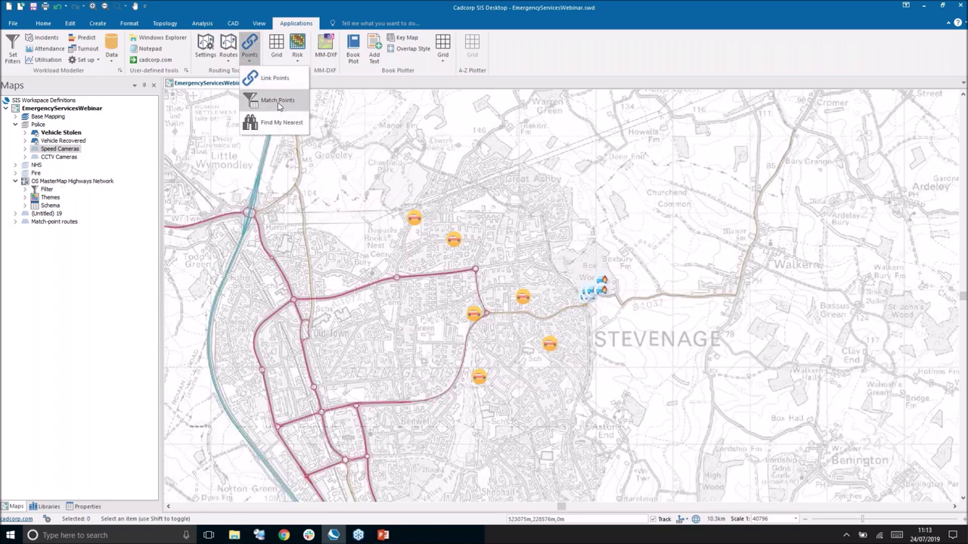
left_click(274, 100)
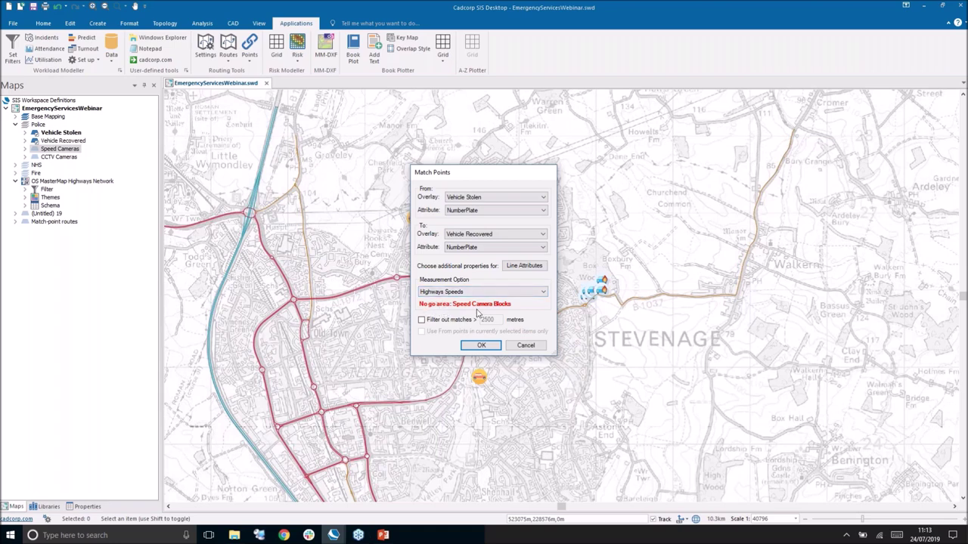
left_click(484, 345)
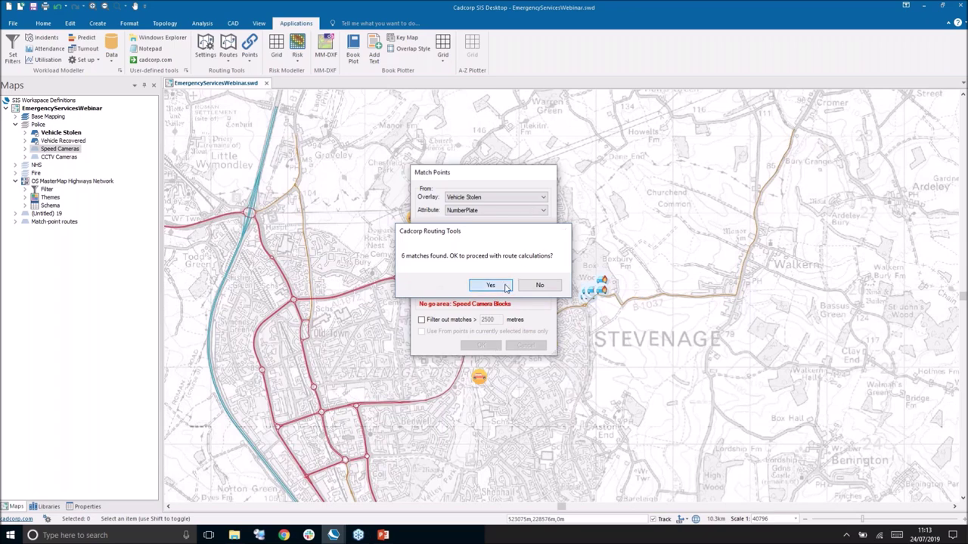
left_click(505, 287)
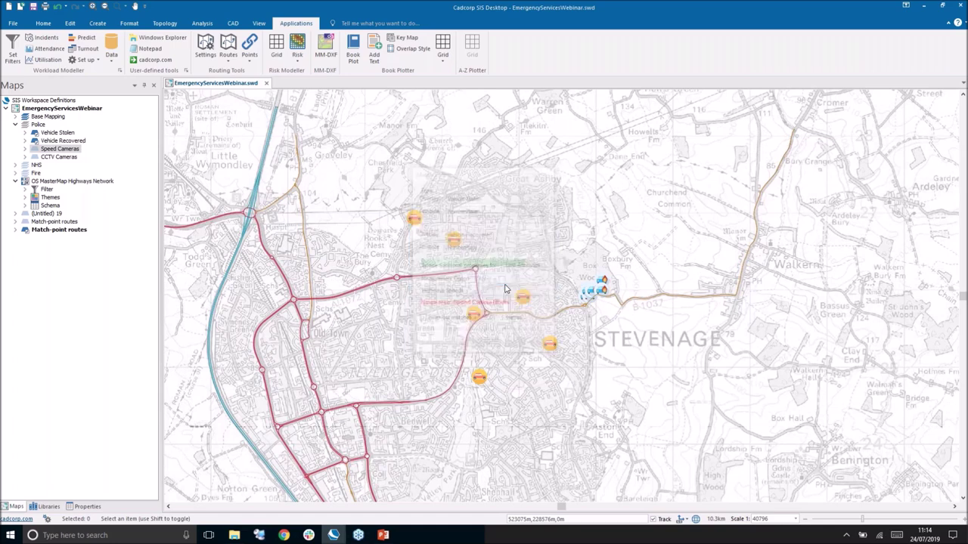
Hide the OS MasterMap Highways Network and show the CCTV Cameras layer.
left_click(25, 181)
scroll(541, 306, "up", 2)
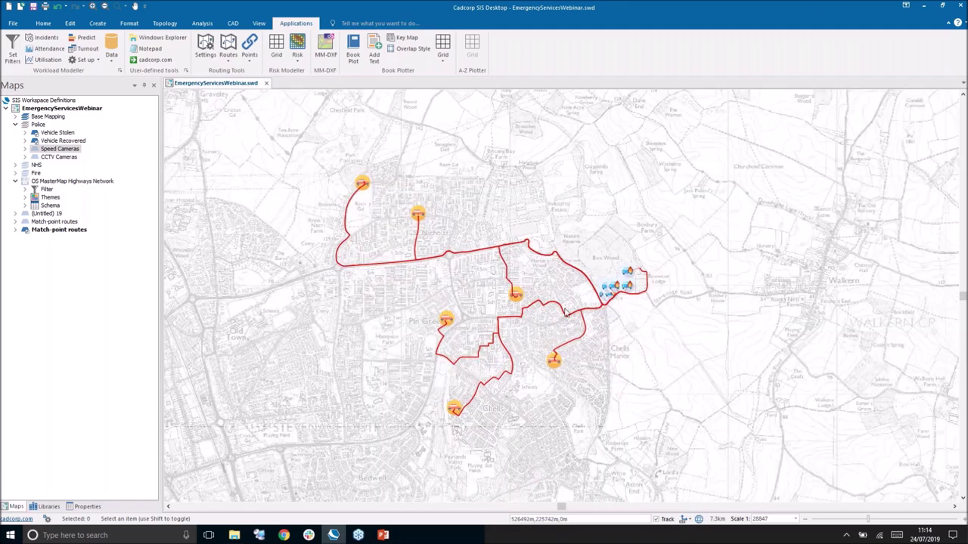
left_click(35, 158)
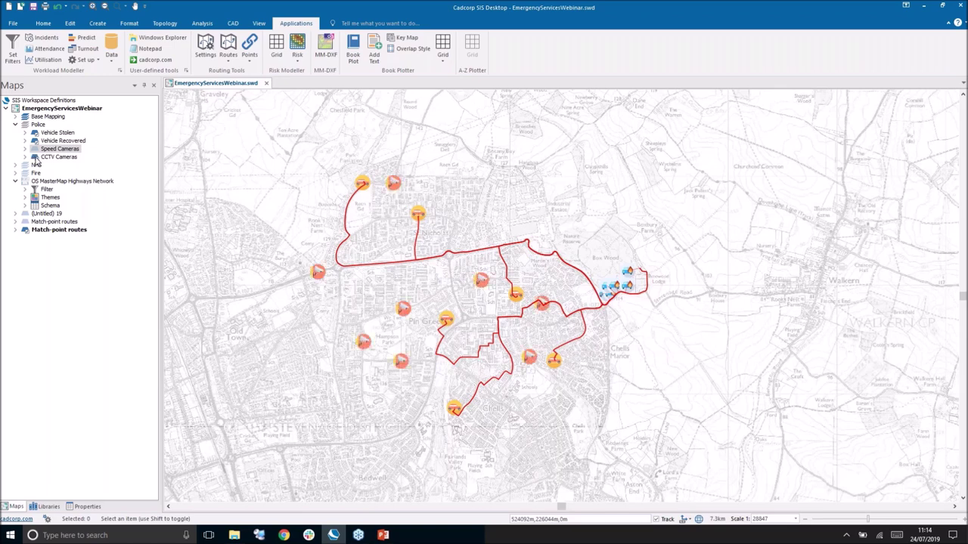
Select a matched route, then the incident point, and open its LatestImages link in Properties.
left_click(528, 312)
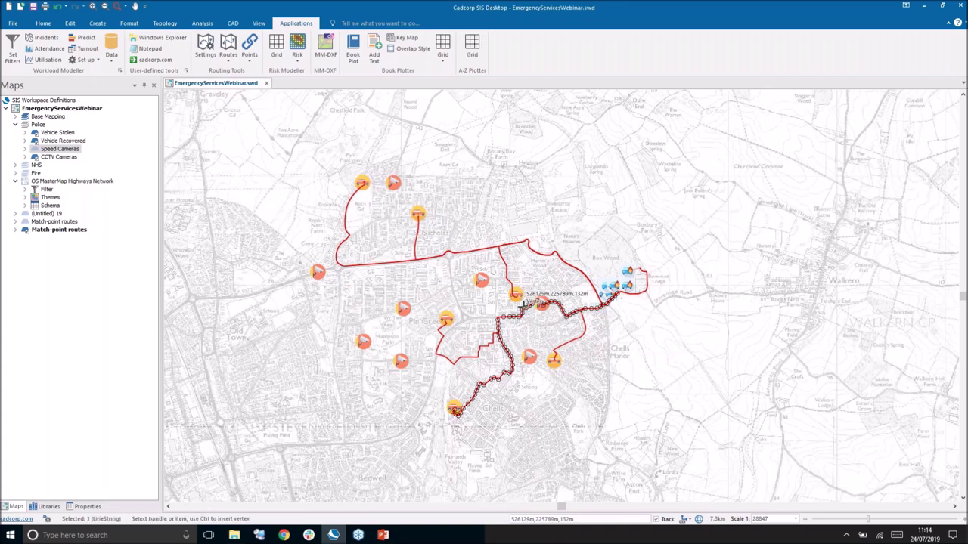
left_click(86, 507)
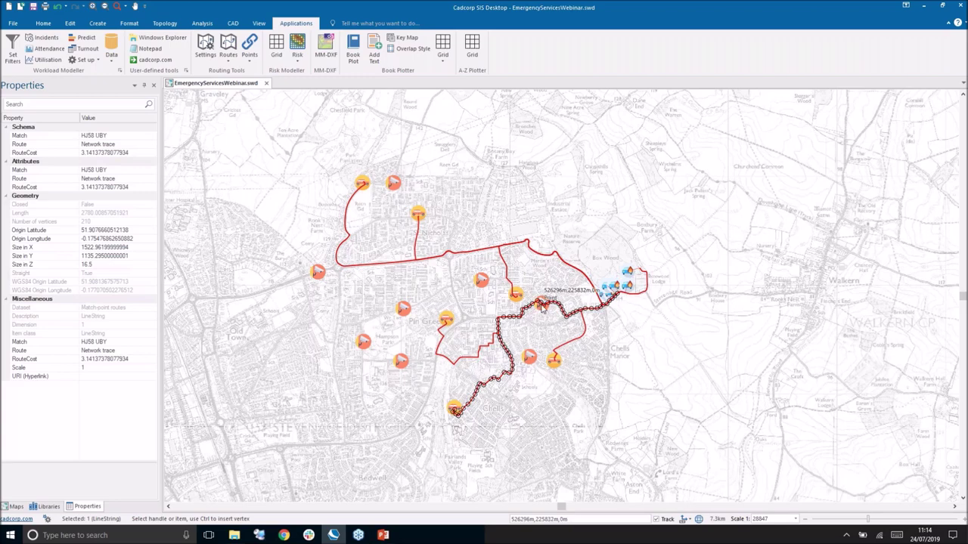
left_click(543, 306)
left_click(119, 138)
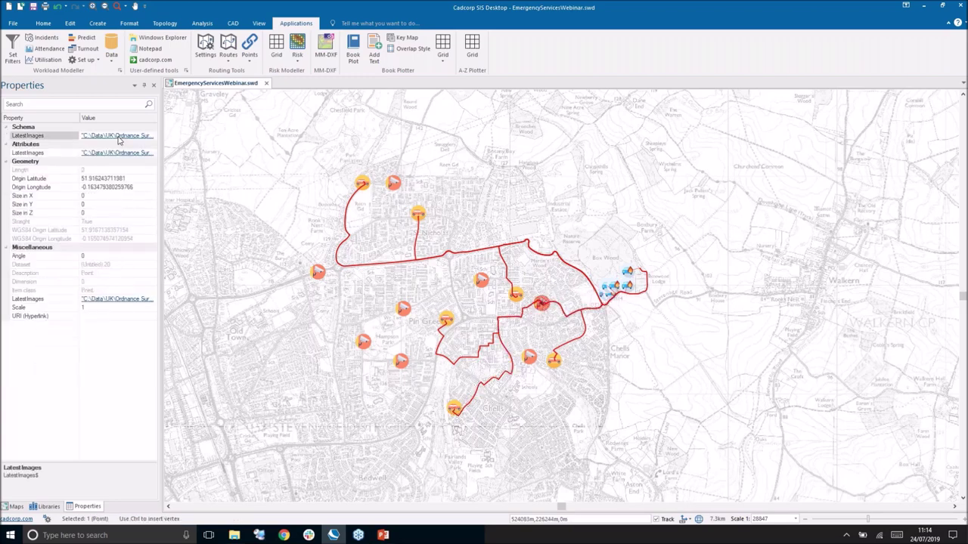
left_click(118, 139)
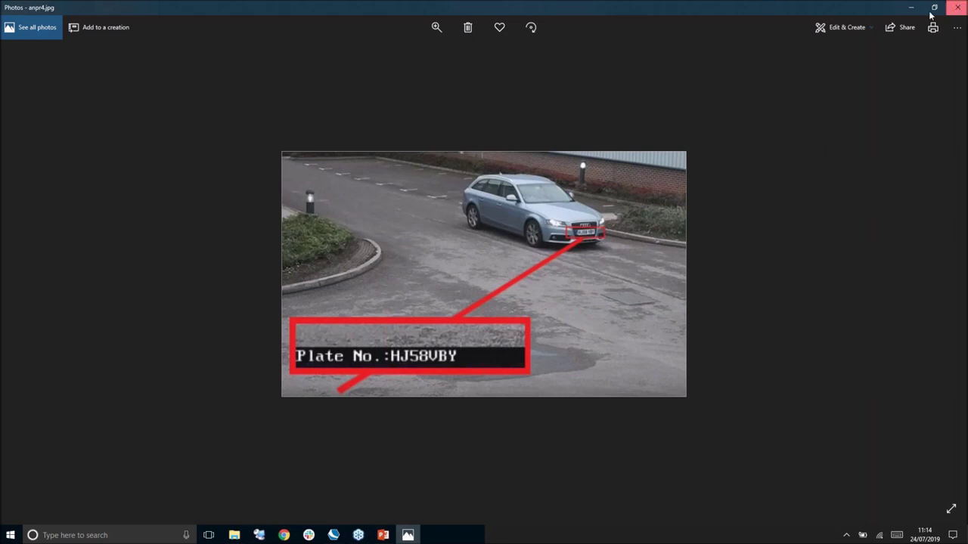
Close the anpr4.jpg car and number-plate image in Photos.
left_click(955, 7)
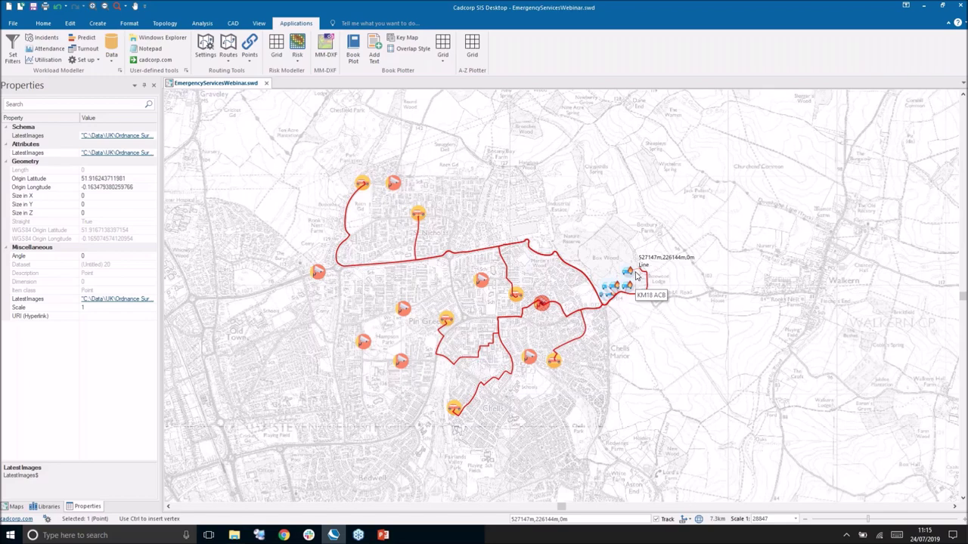
In the Maps tree, hide Vehicle Stolen and Match-point routes and expand the NHS group.
left_click(15, 507)
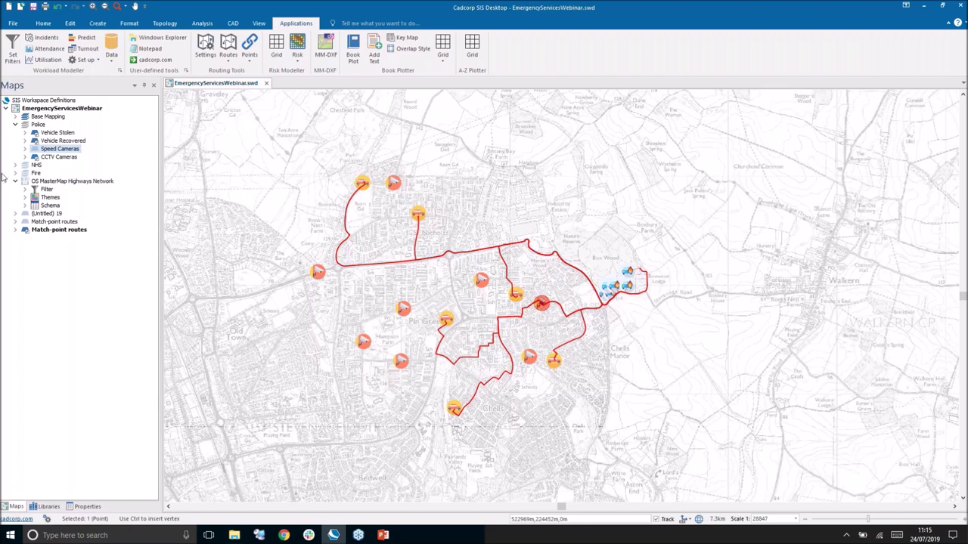
left_click(34, 133)
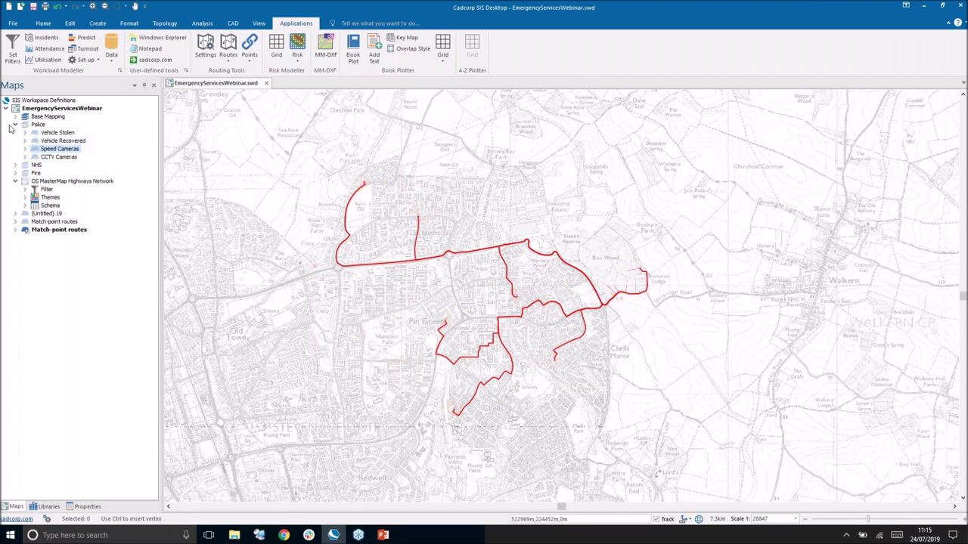
left_click(16, 125)
left_click(16, 132)
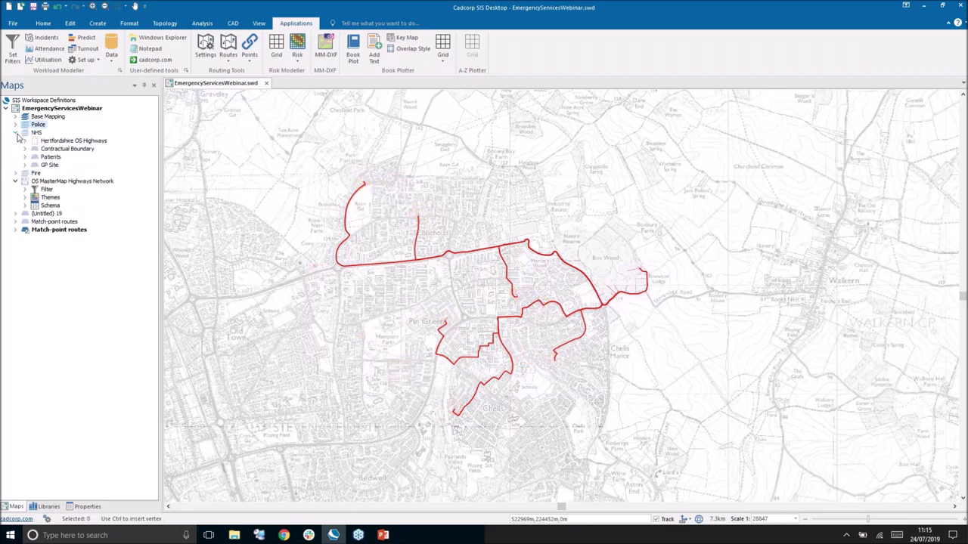
left_click(26, 229)
Show Hertfordshire OS Highways and the GP Site layer, then select the GP site.
left_click(35, 142)
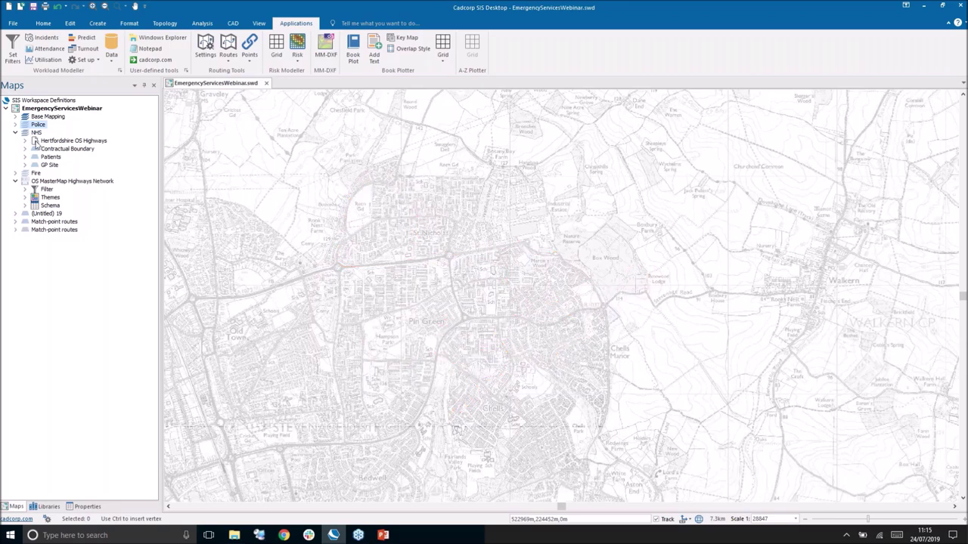
left_click(35, 142)
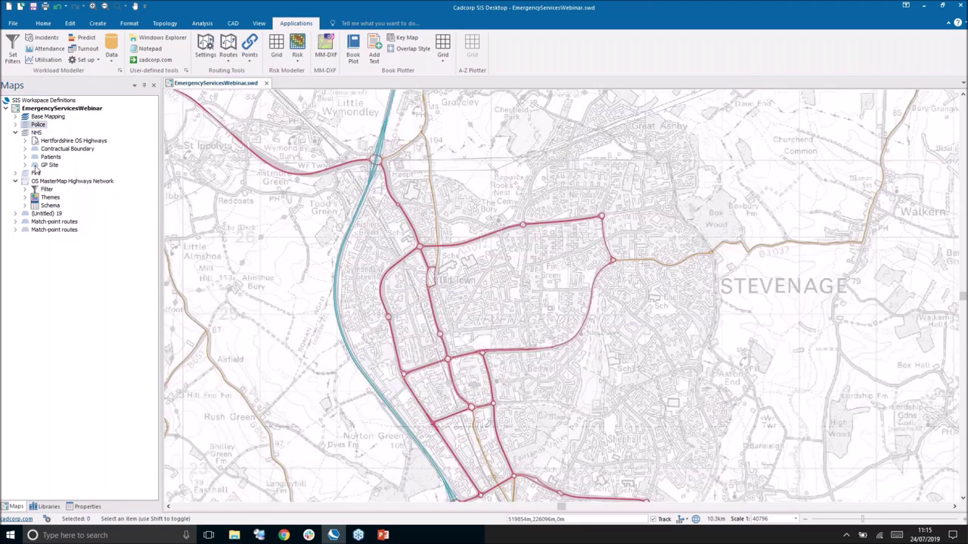
left_click(35, 165)
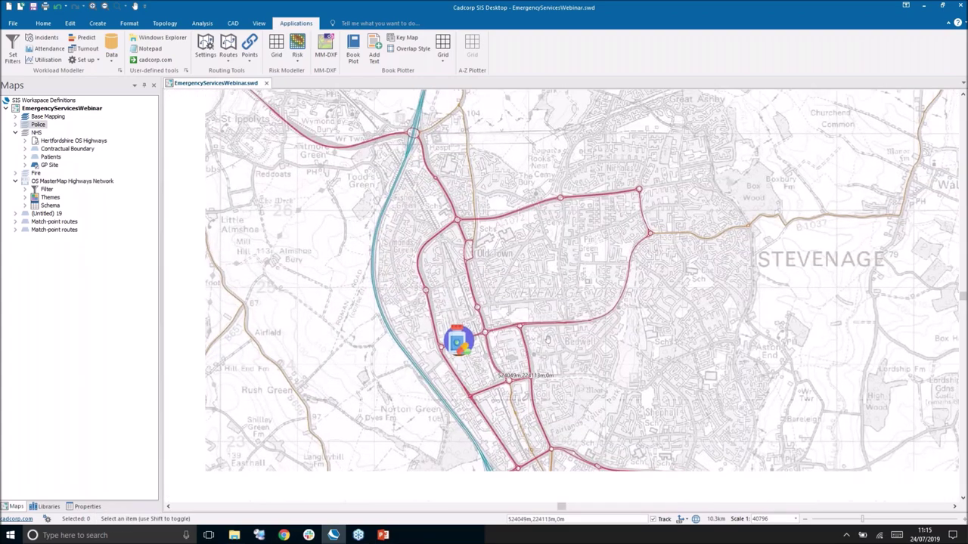
left_click(473, 325)
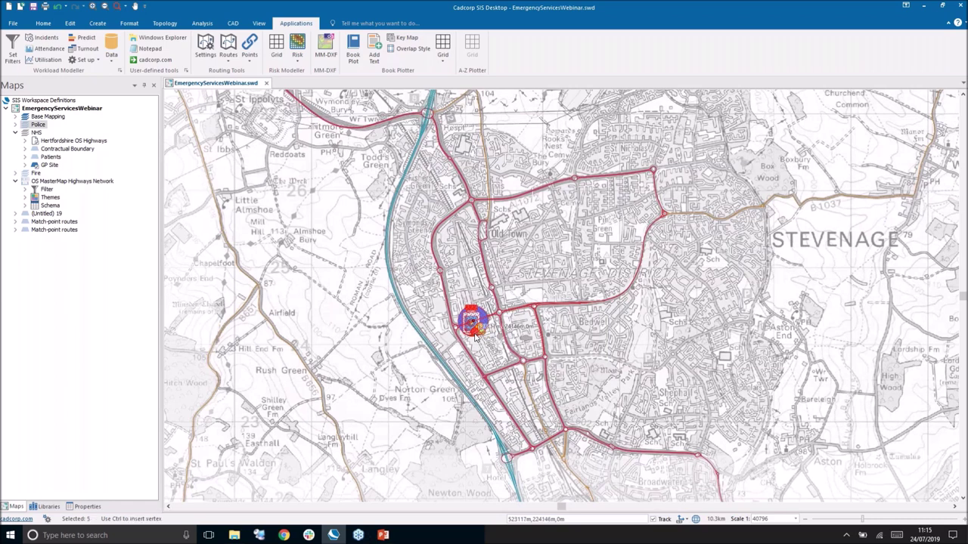
Clear the speed-camera no-go area from the routing settings.
left_click(226, 60)
left_click(253, 123)
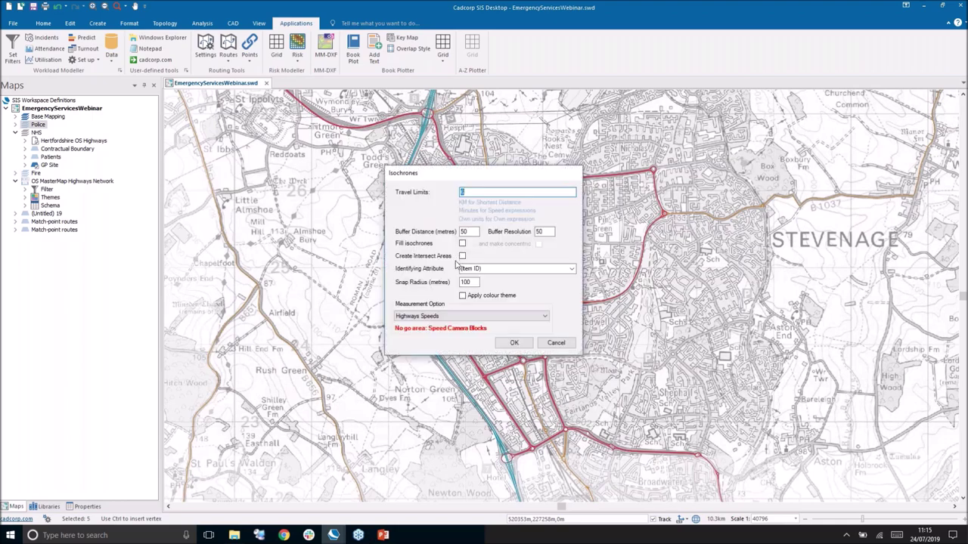
left_click(566, 347)
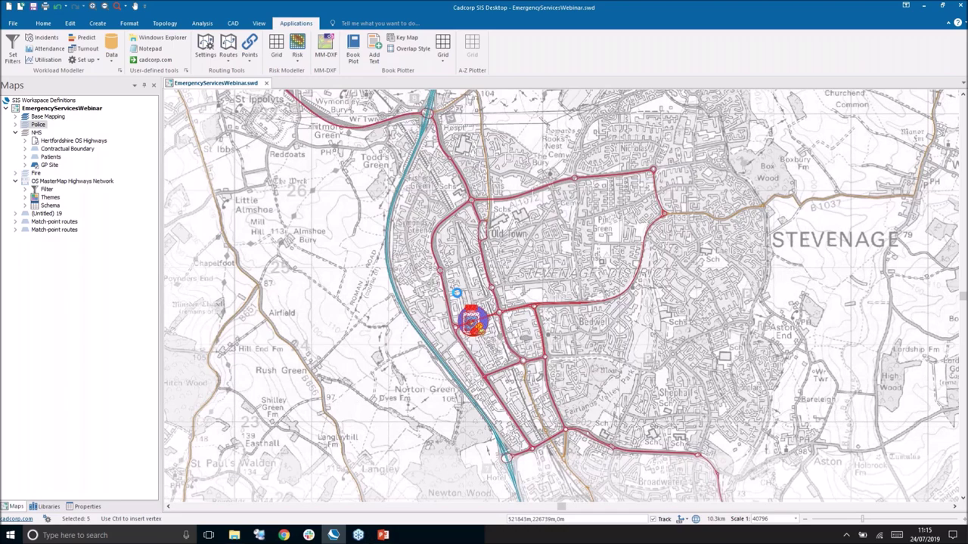
left_click(597, 184)
left_click(627, 379)
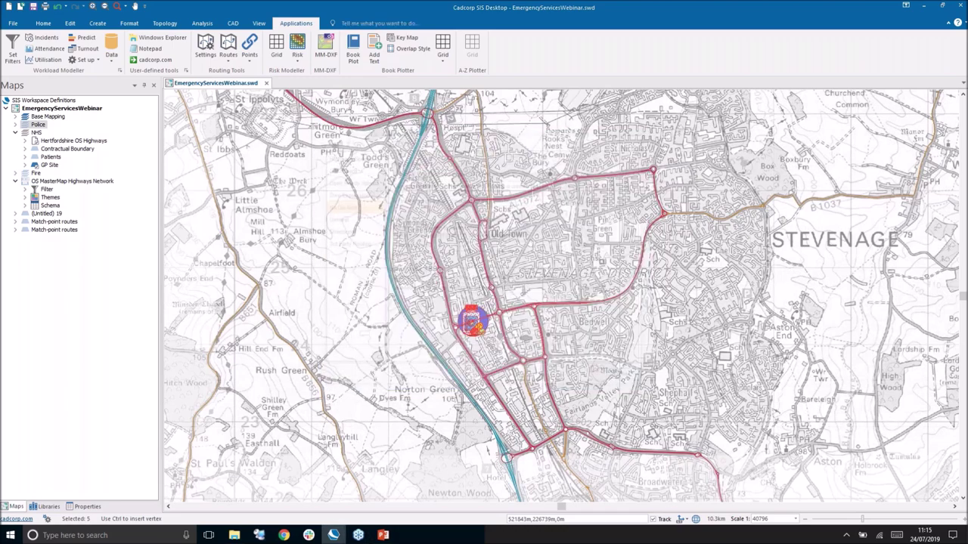
Create colour-themed isochrones at limits 2 4 6 using Highways Speeds around the GP site.
left_click(228, 51)
left_click(257, 122)
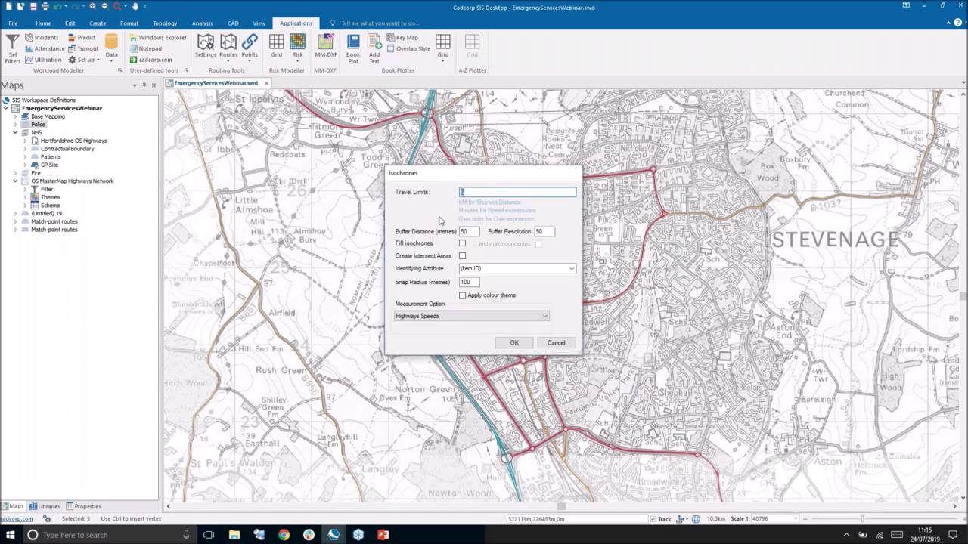
type("2 4 6")
left_click(463, 296)
left_click(469, 317)
left_click(514, 343)
left_click(515, 344)
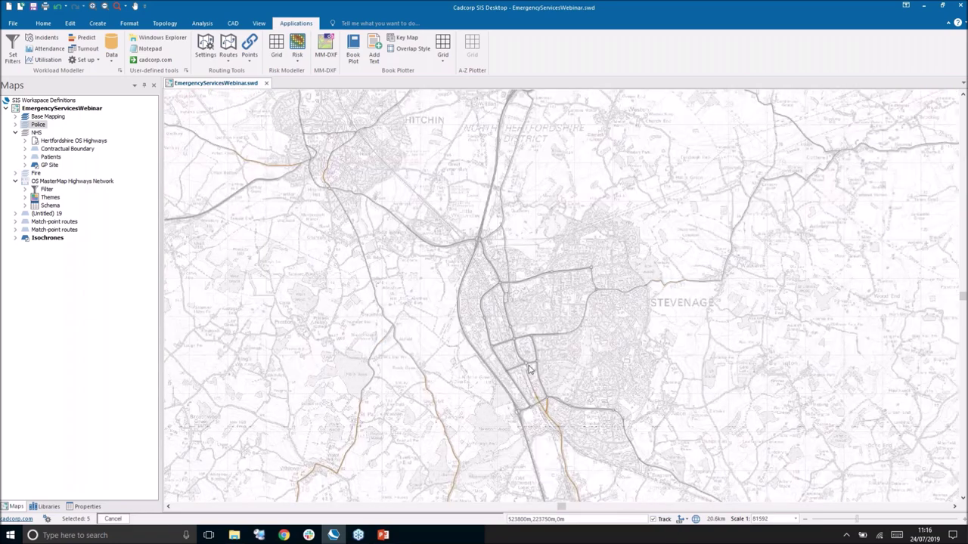
Untick the GP Site and Isochrones layers.
left_click(35, 168)
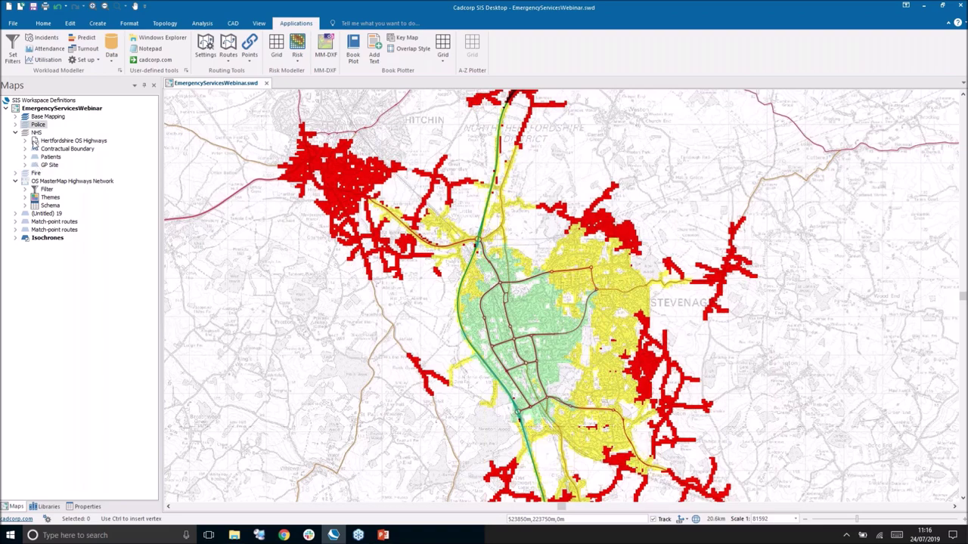
left_click(26, 238)
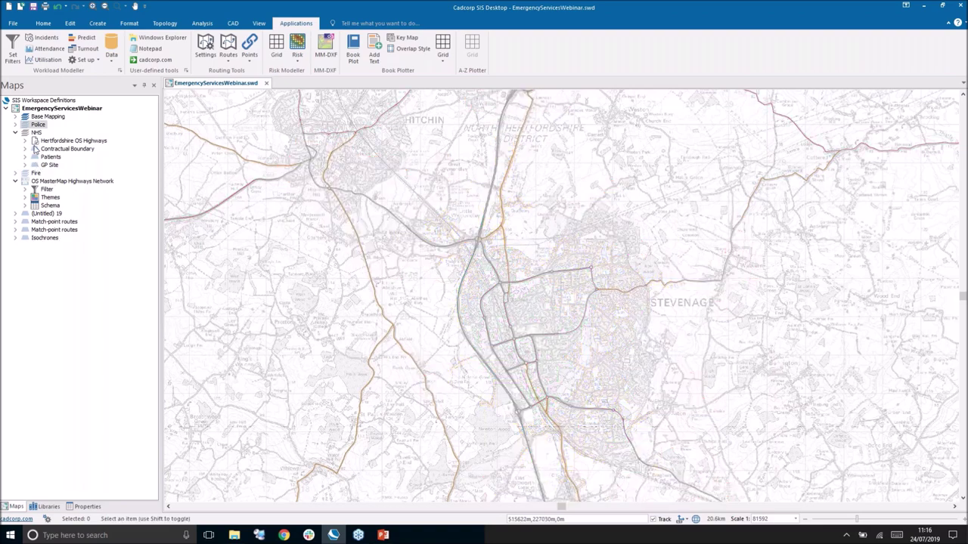
left_click(509, 321)
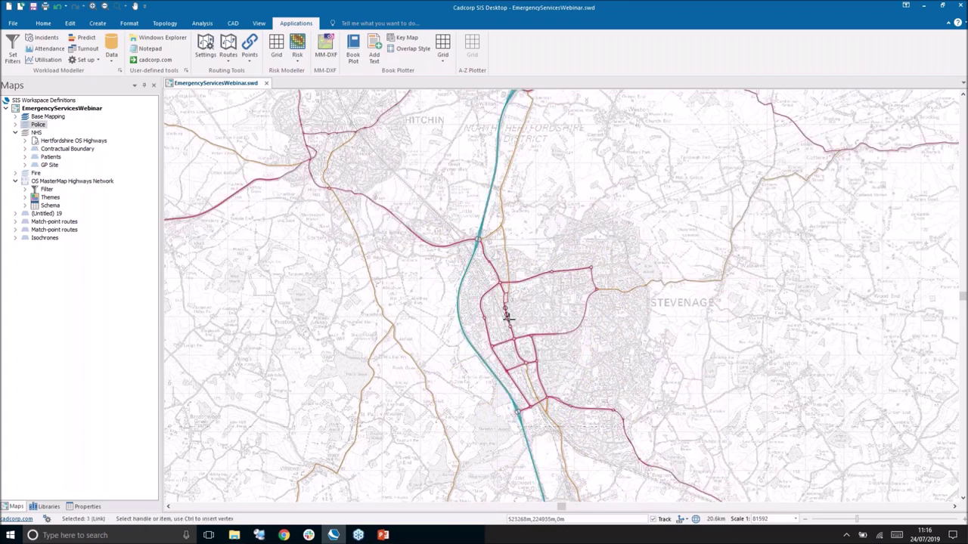
left_click(86, 505)
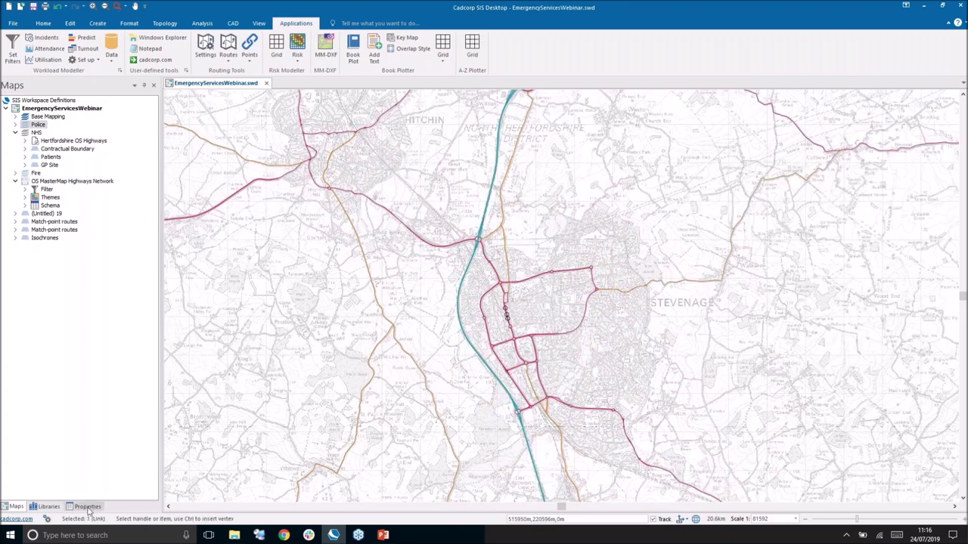
scroll(108, 286, "down", 1)
scroll(107, 288, "down", 12)
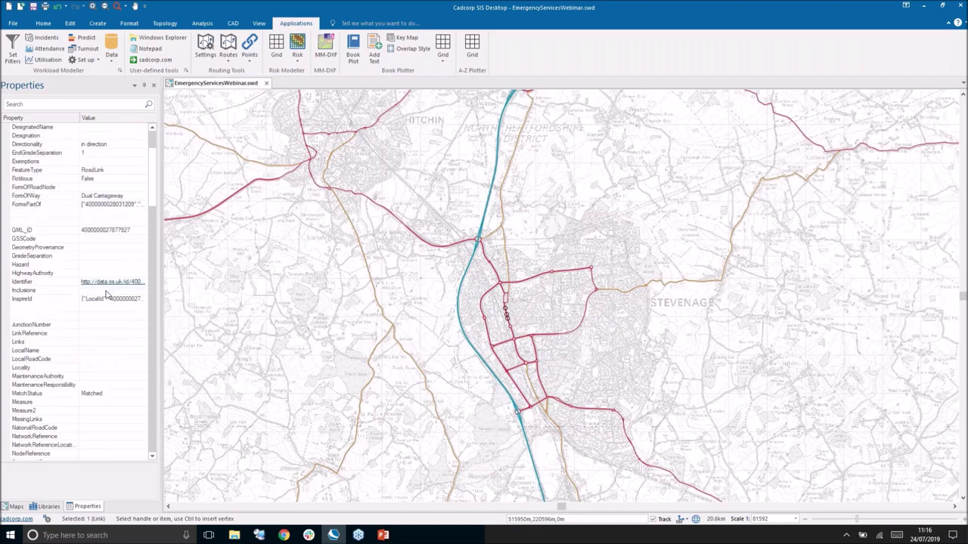
scroll(104, 310, "down", 7)
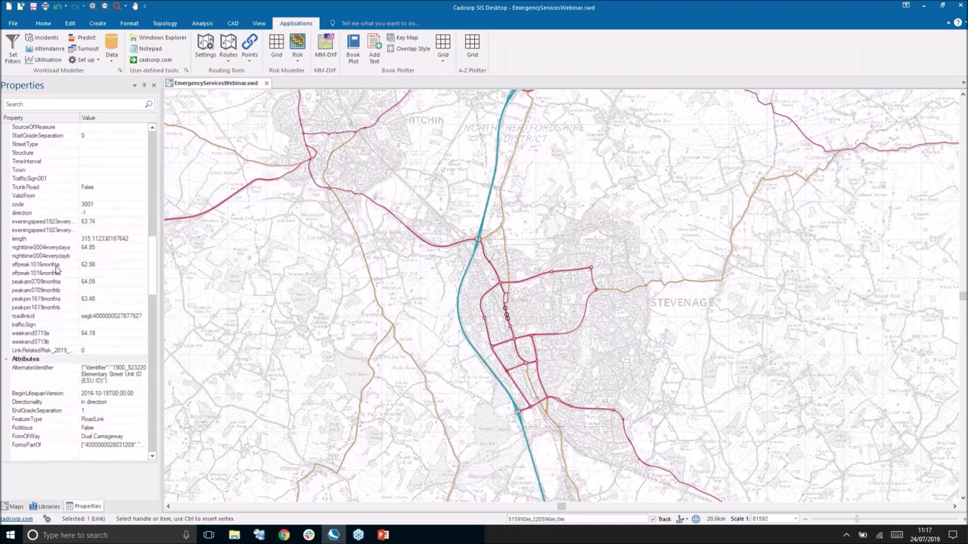
left_click(34, 283)
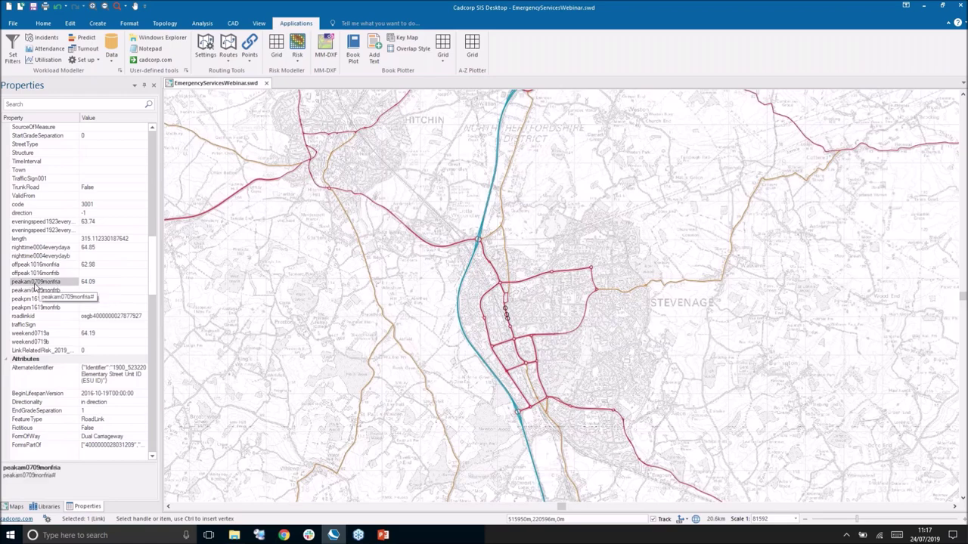
left_click(89, 282)
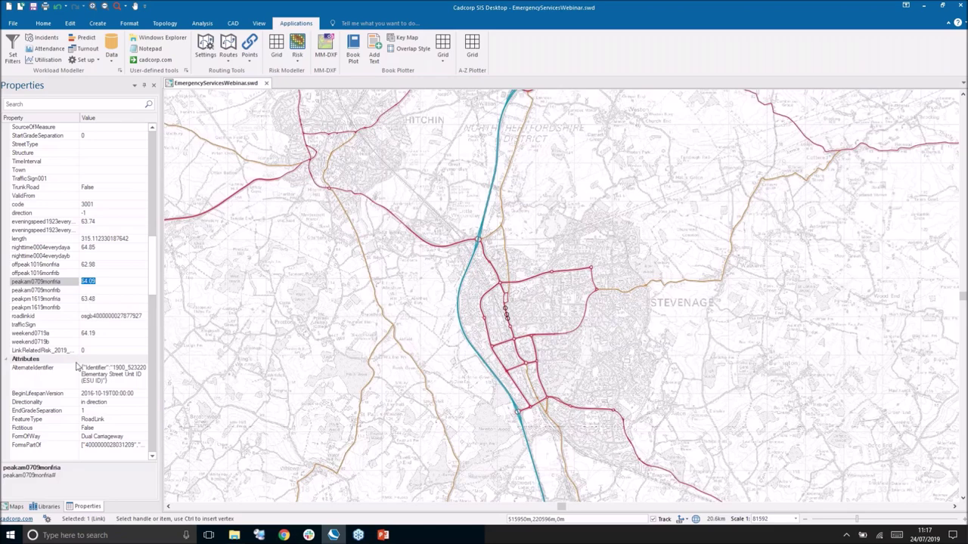
left_click(15, 506)
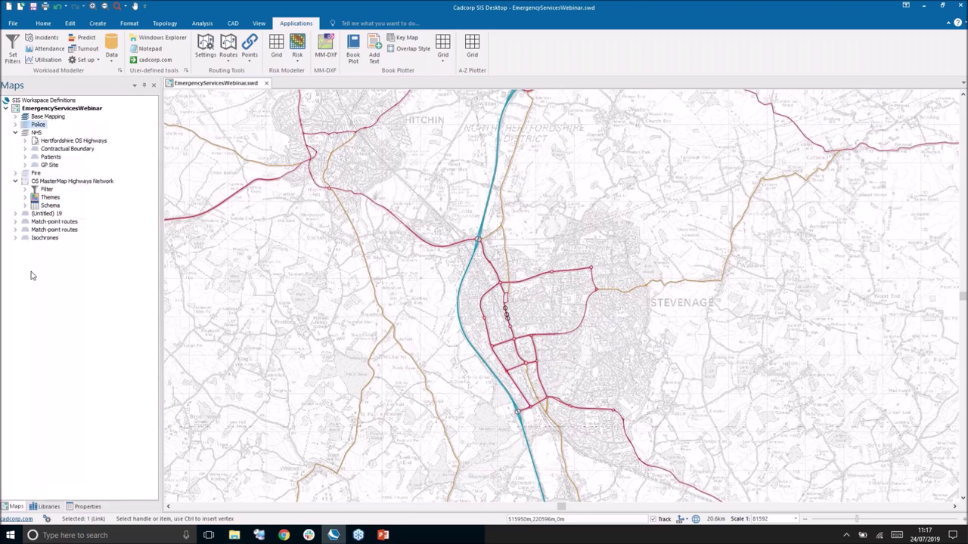
Select the station point and review the Own Expression _length# / (peakam0709monfria#/0.0372833) routing cost.
left_click(36, 171)
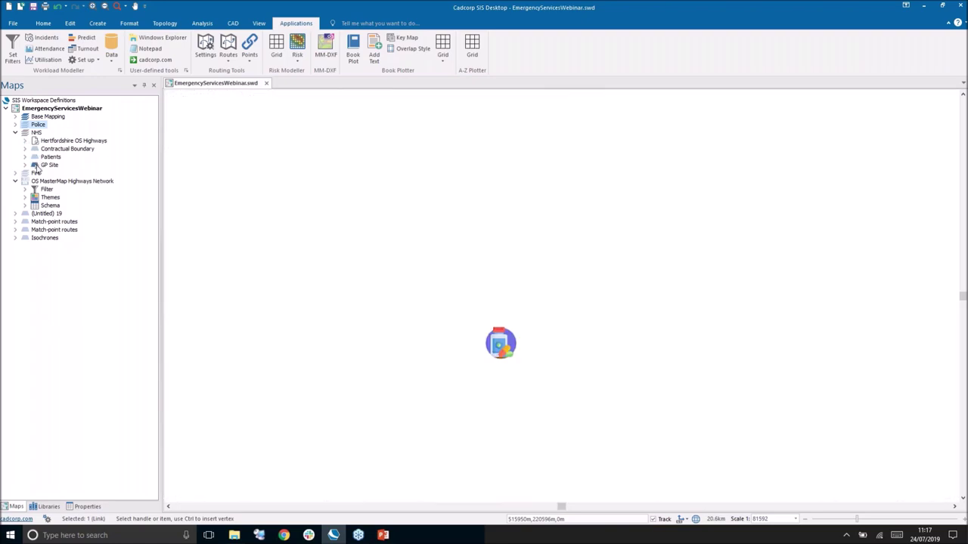
left_click(499, 344)
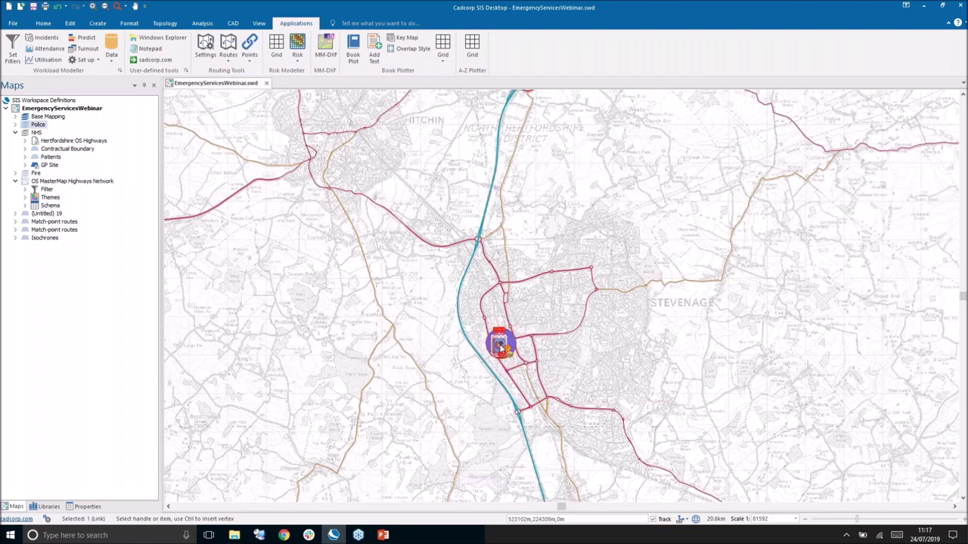
left_click(206, 47)
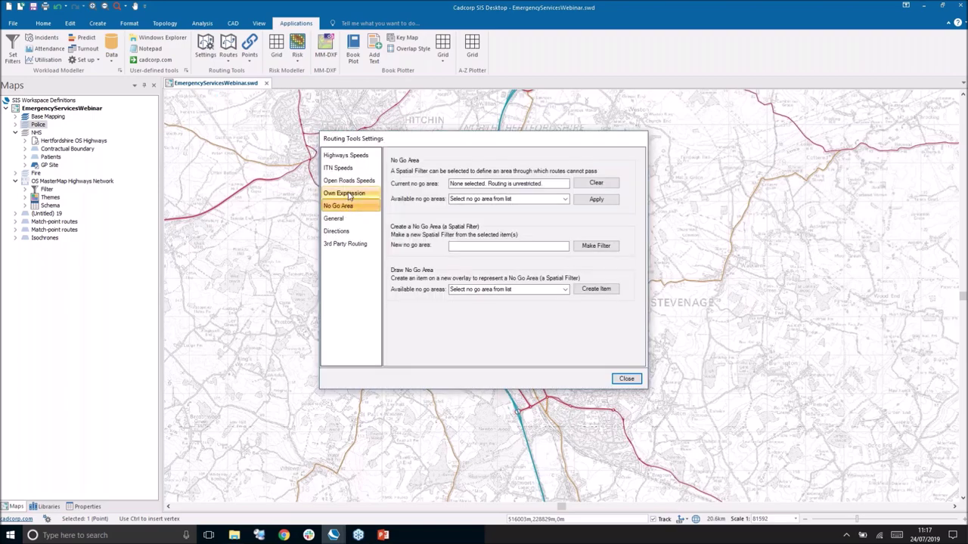
left_click(350, 195)
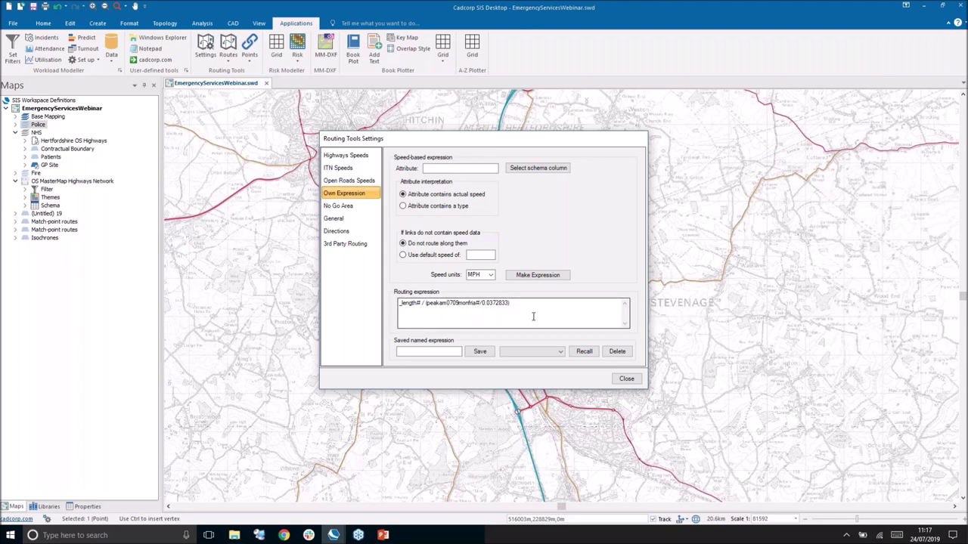
left_click(627, 378)
left_click(227, 47)
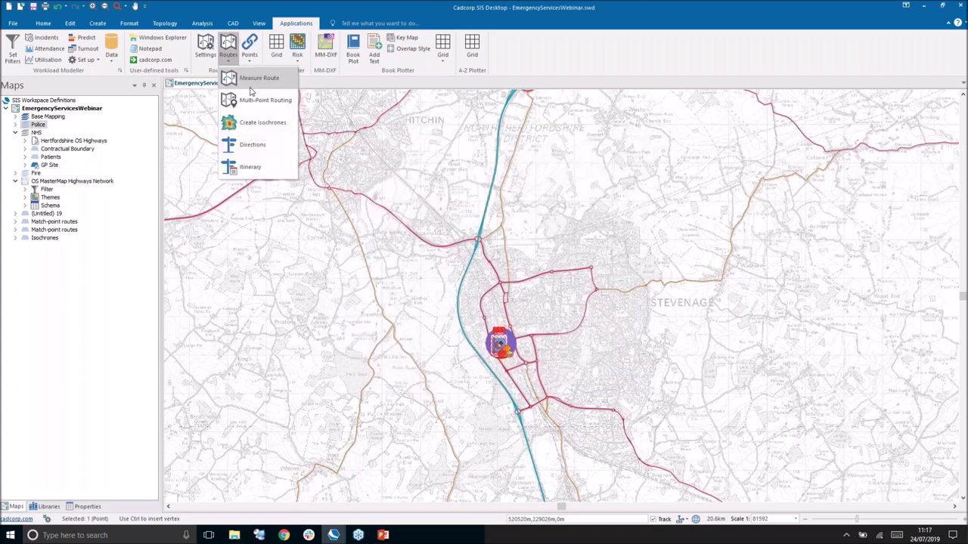
Create 2, 4, 6 isochrones from the station measured by Own expression, colour-themed.
left_click(257, 122)
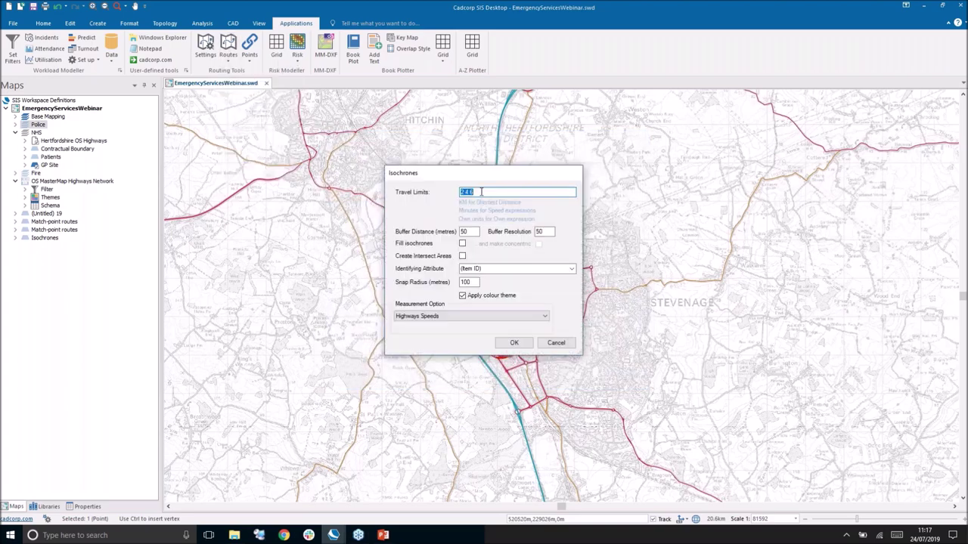
left_click(476, 316)
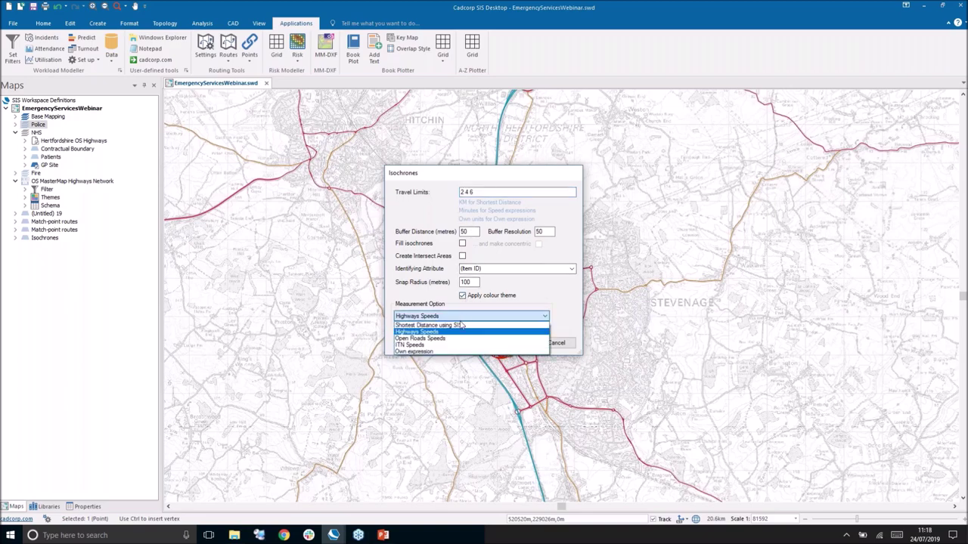
left_click(437, 352)
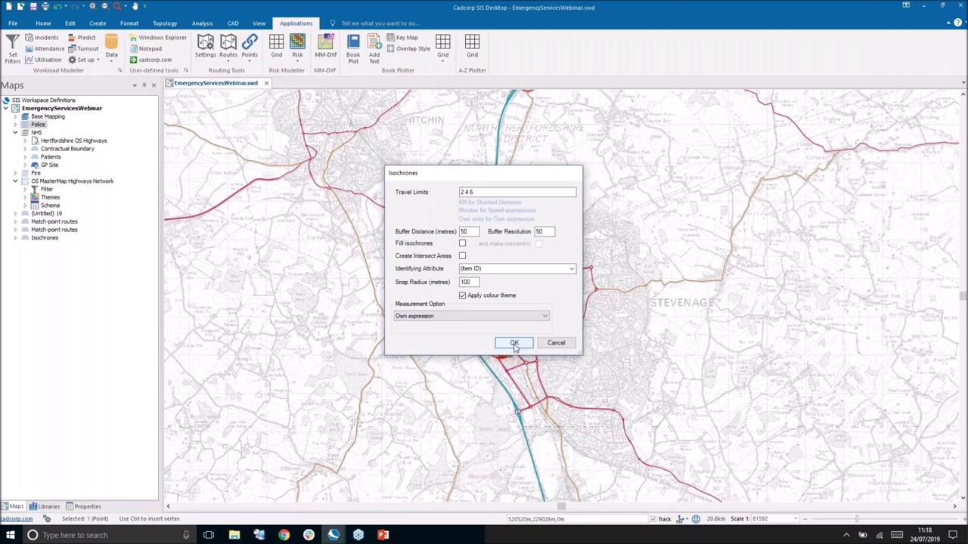
left_click(514, 344)
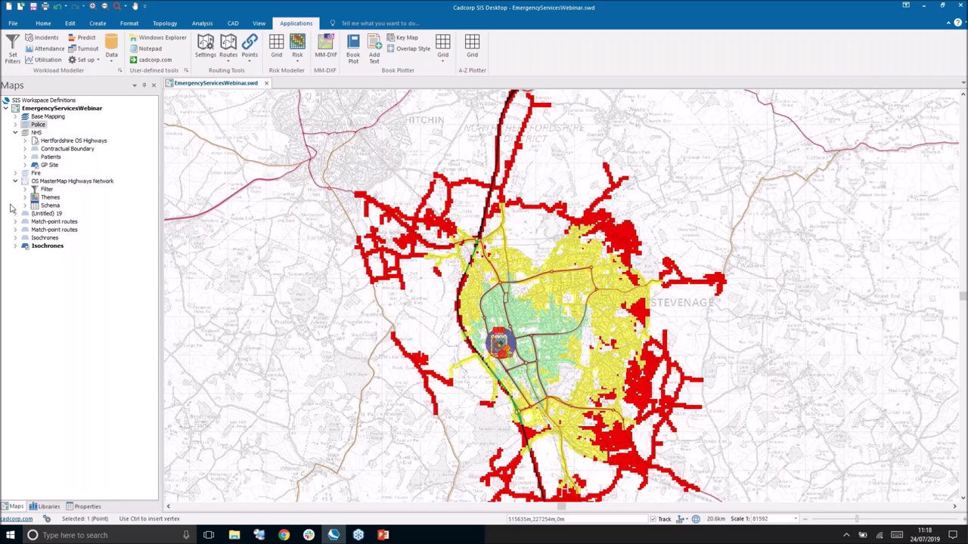
Hide both Isochrones layers, collapse highways, show Patients, and select all GP sites.
left_click(26, 245)
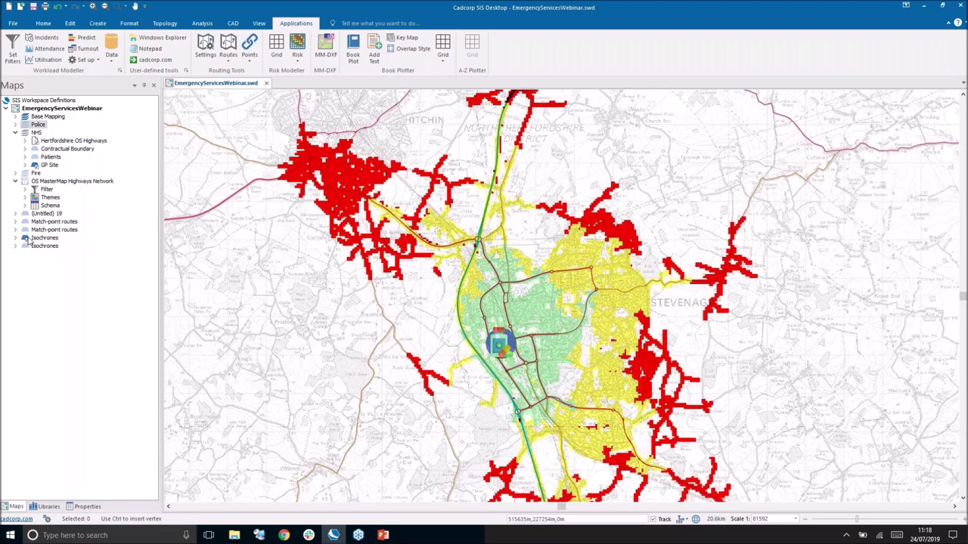
left_click(26, 238)
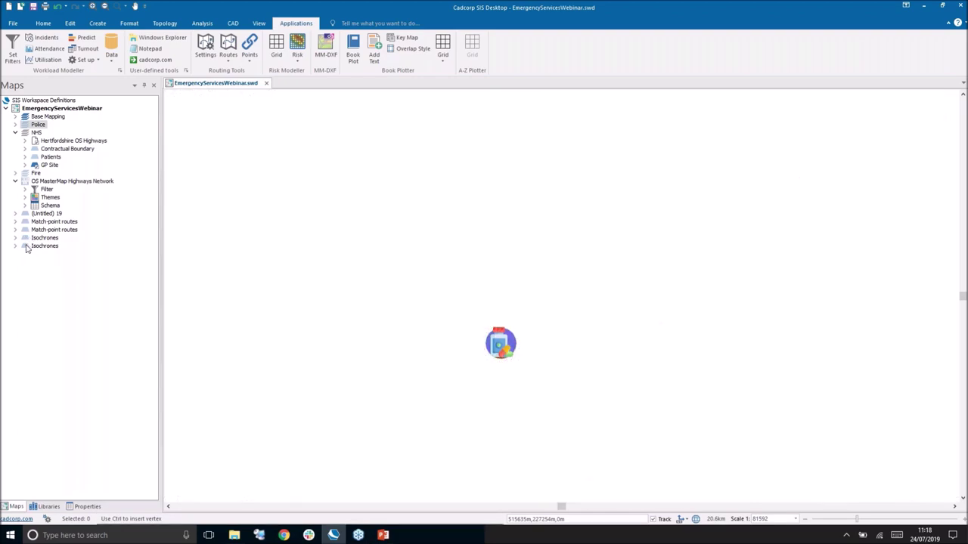
left_click(25, 246)
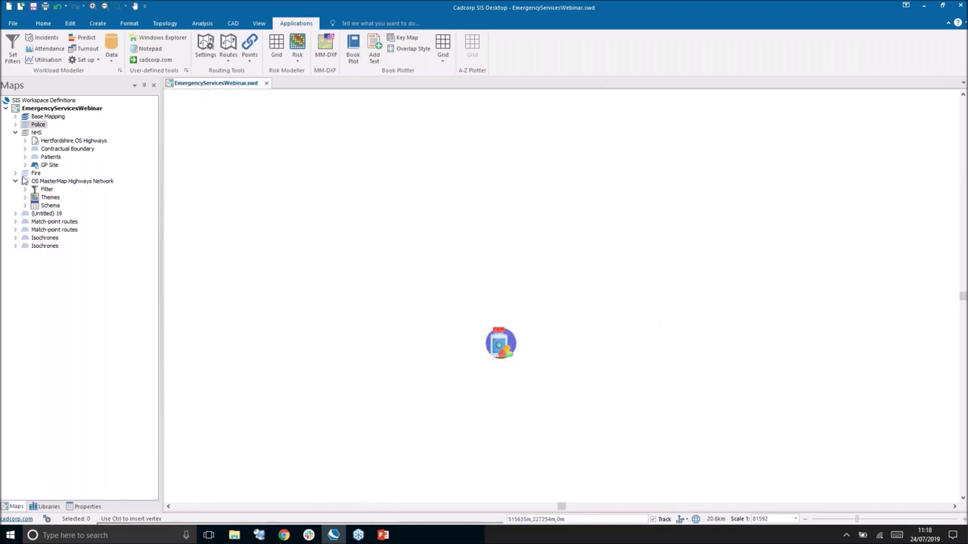
left_click(15, 182)
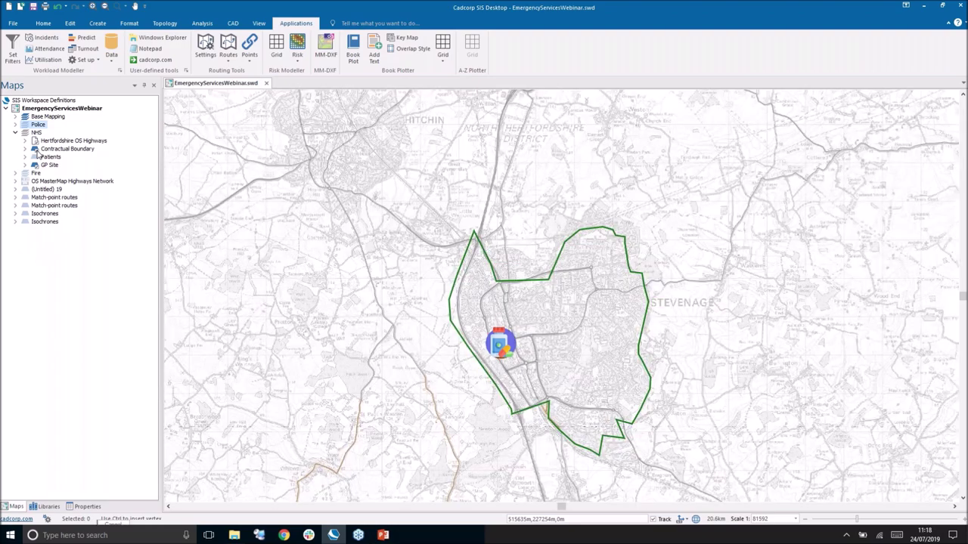
left_click(35, 158)
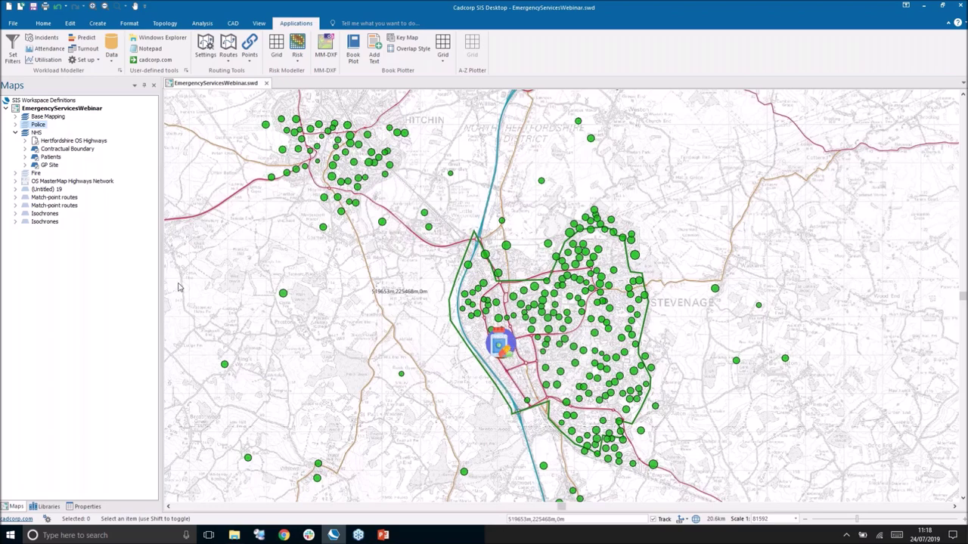
right_click(50, 166)
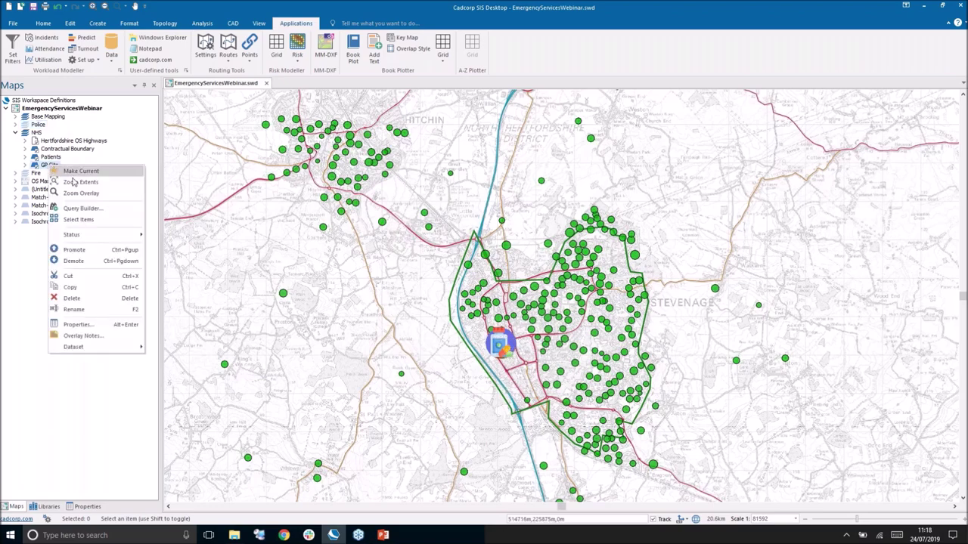
left_click(85, 220)
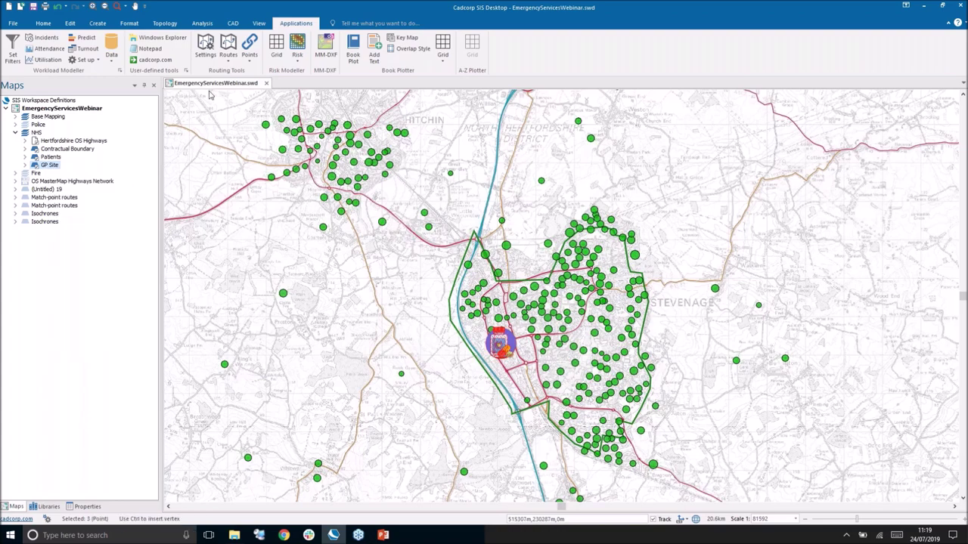
Create one filled isochrone at limit 6 from the GP sites, with no colour theme.
left_click(229, 61)
left_click(257, 133)
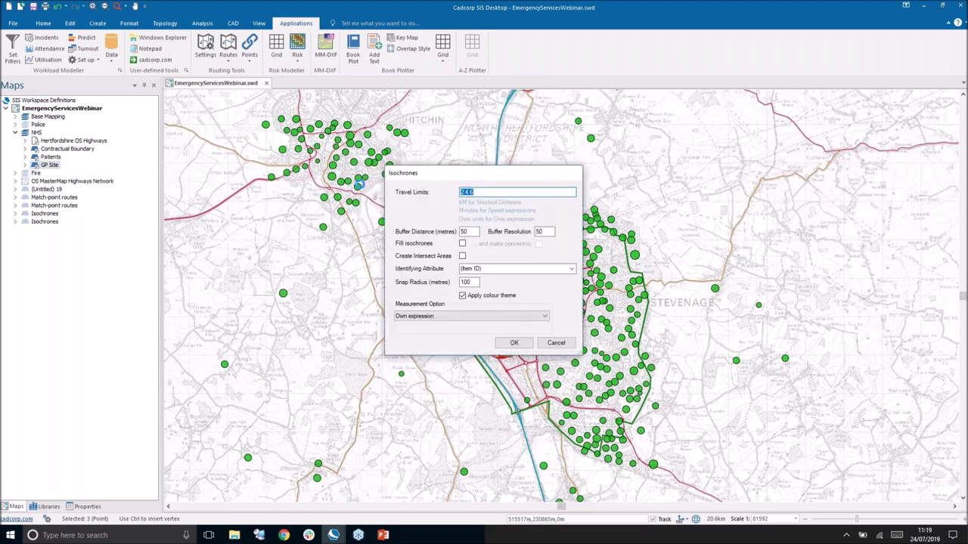
type("6")
left_click(462, 244)
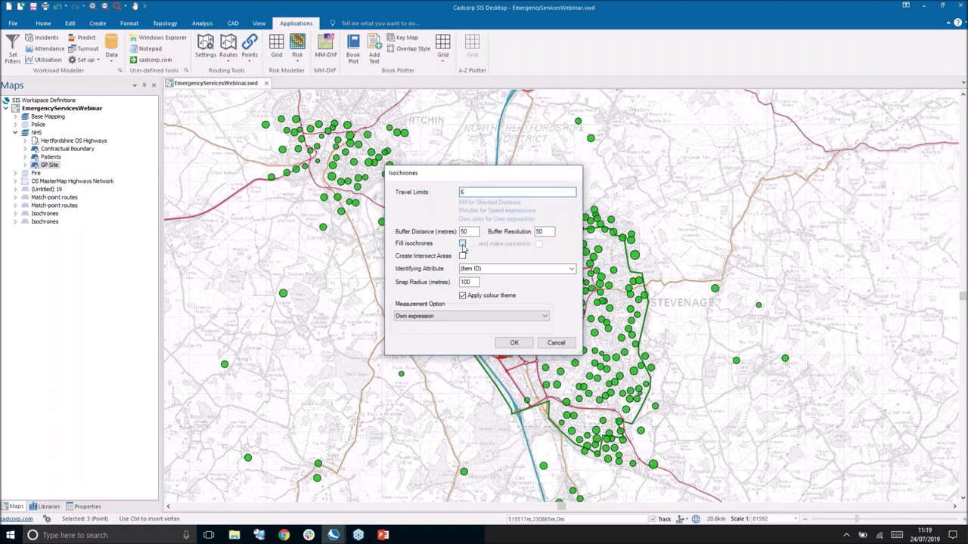
left_click(462, 296)
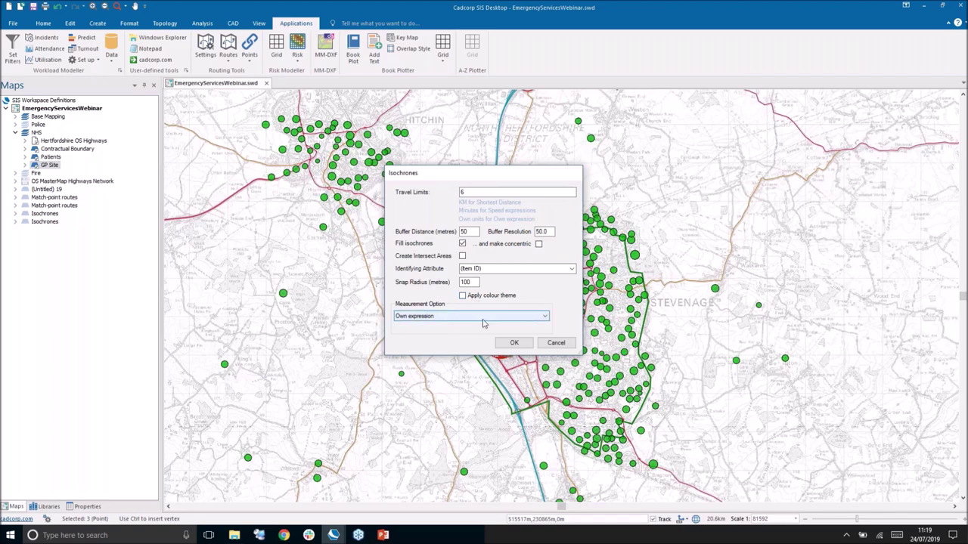
left_click(520, 347)
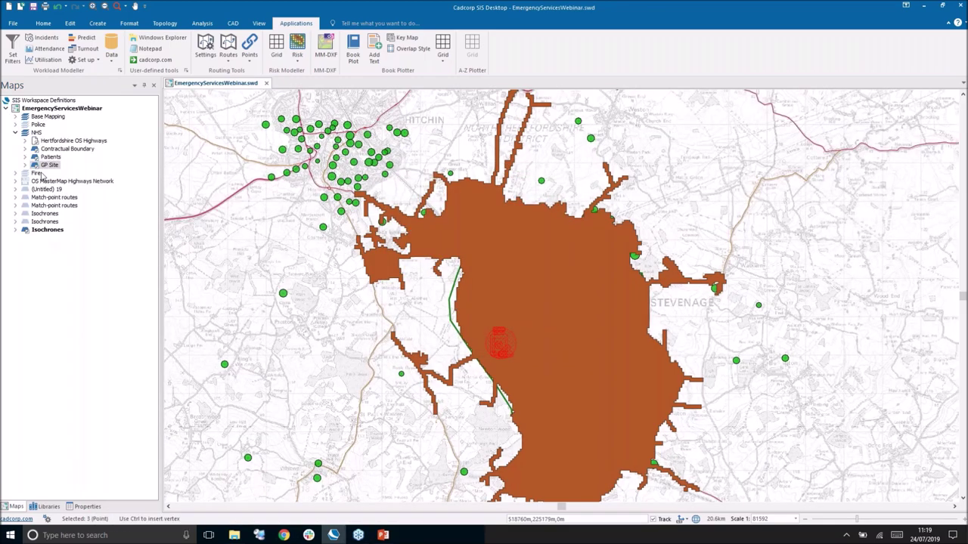
Open the newest Isochrones layer's style properties and set its brush to Blank.
left_click(46, 230)
right_click(46, 231)
left_click(84, 390)
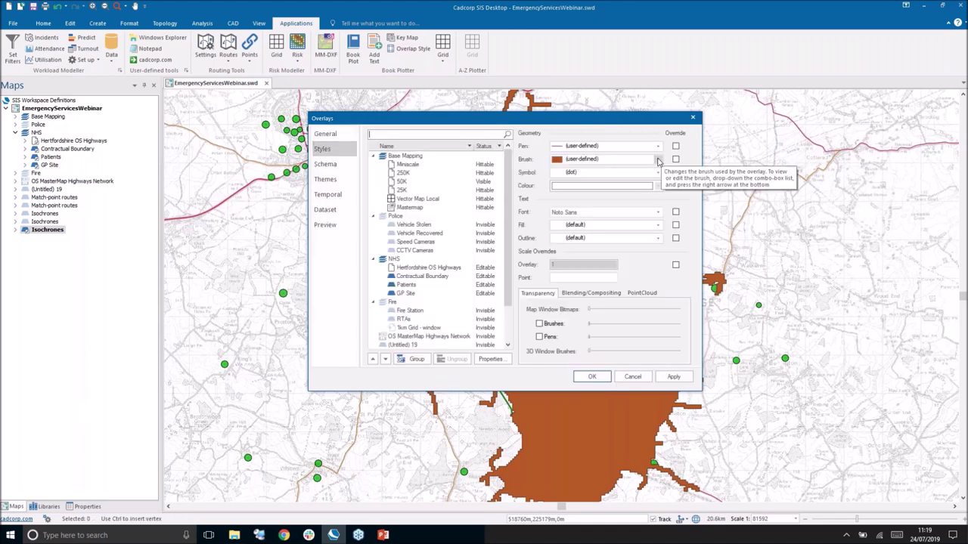
left_click(658, 159)
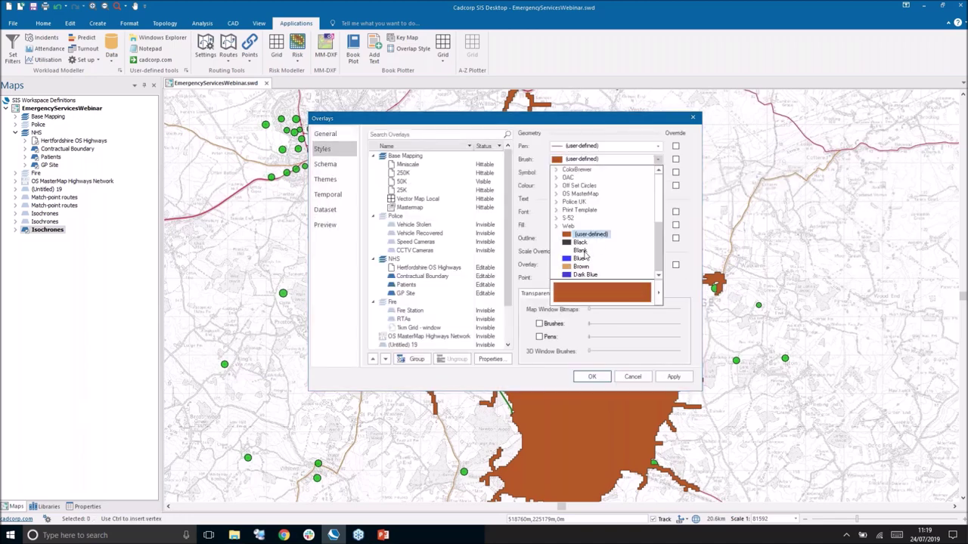
left_click(588, 251)
Give the isochrone a custom red outline, 0.5 wide and dashed, and apply the style.
left_click(658, 147)
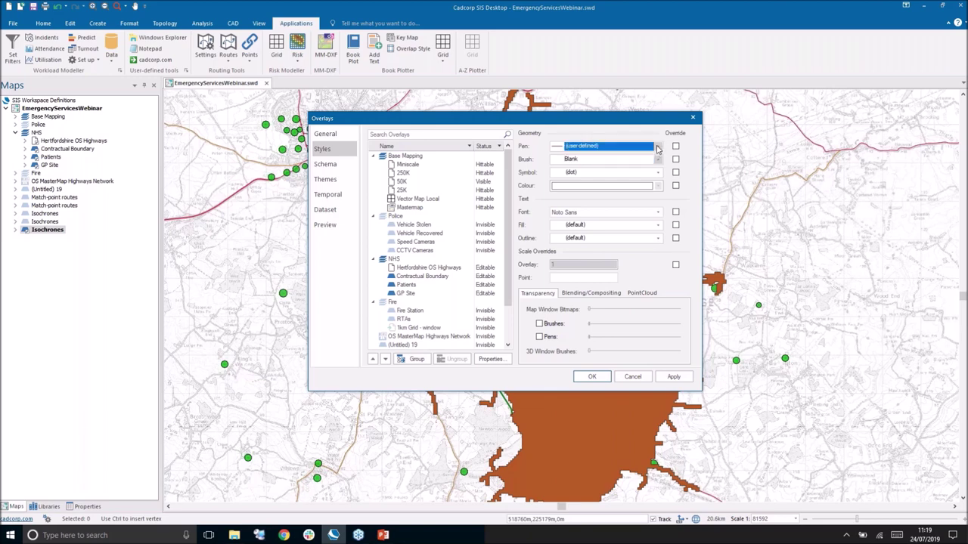
left_click(658, 147)
left_click(660, 284)
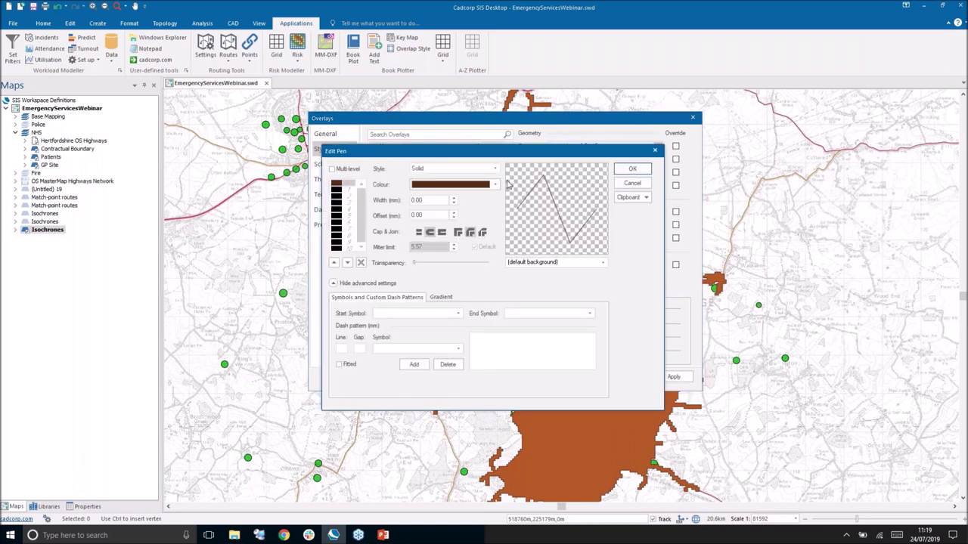
left_click(495, 184)
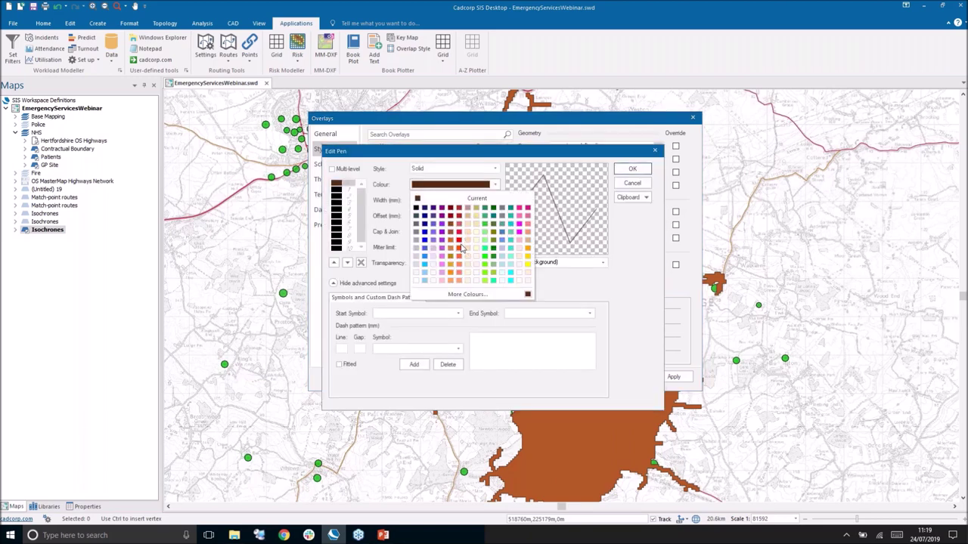
left_click(460, 239)
type("0.5")
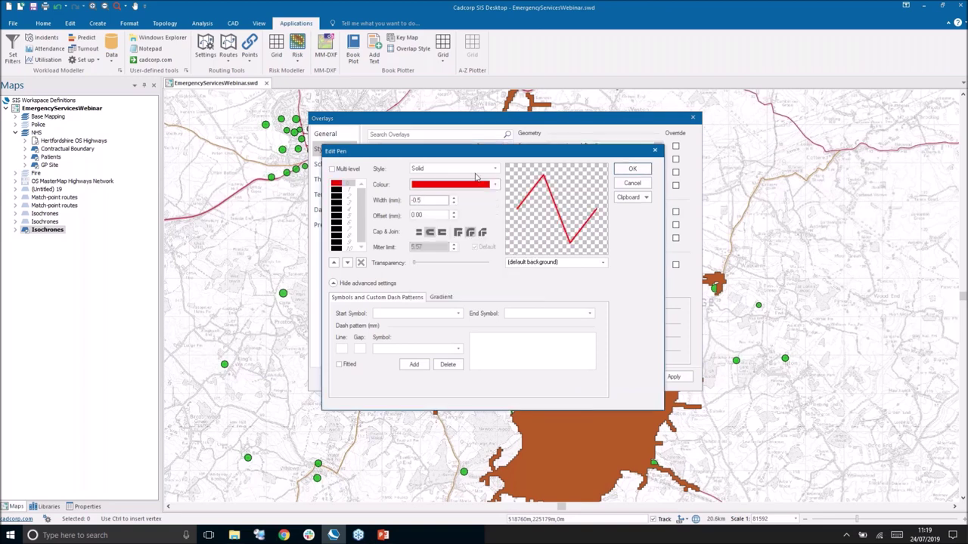
left_click(495, 168)
left_click(457, 188)
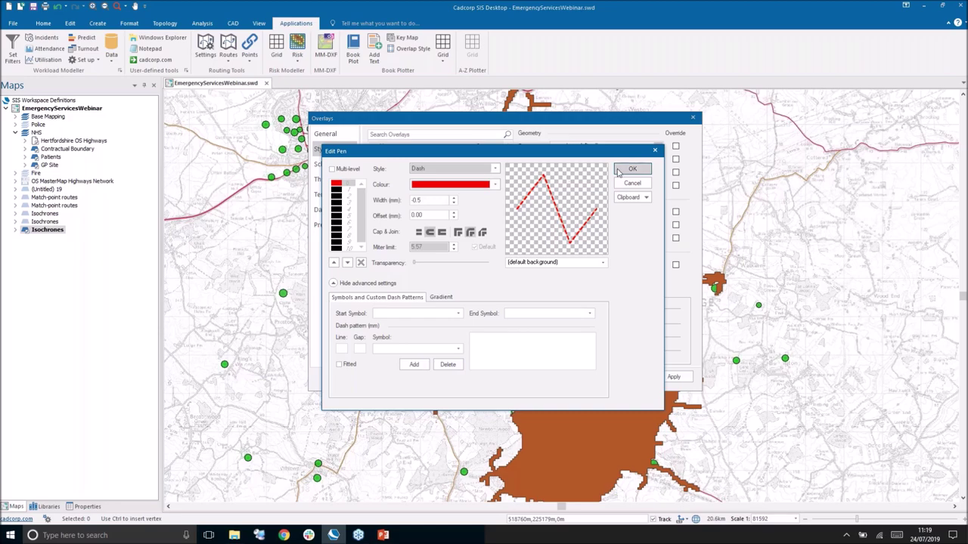
left_click(631, 169)
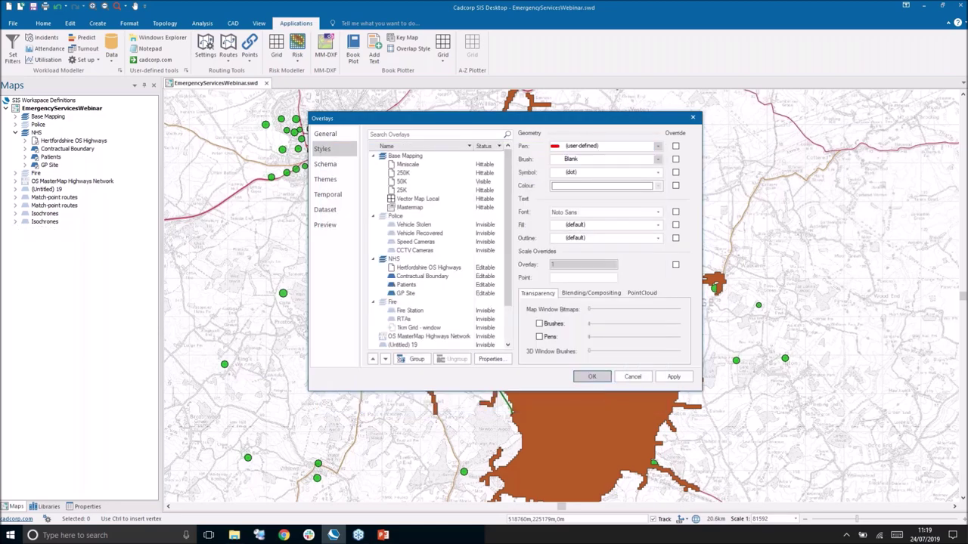
left_click(592, 376)
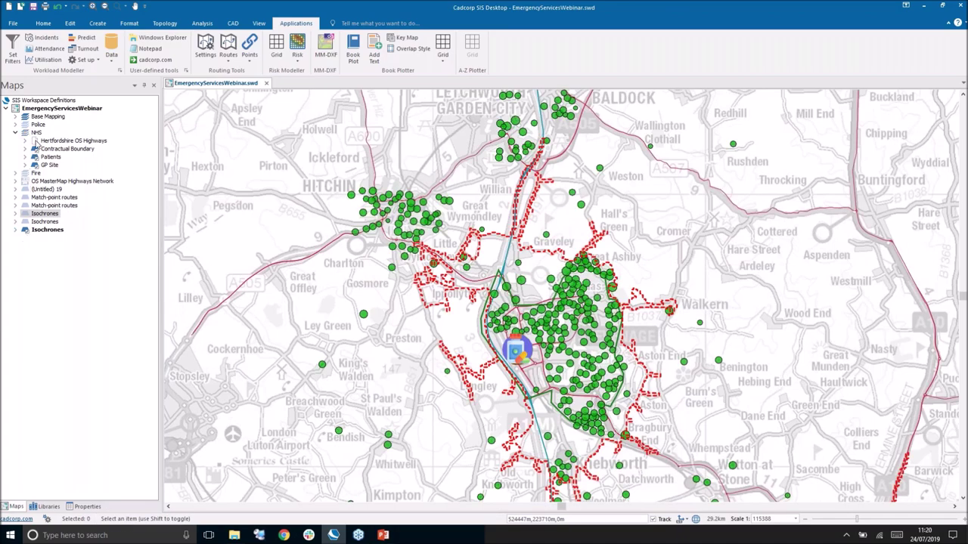
Pan around Hertfordshire toward Ware and Hertford, then back until Stevenage and Hitchin fill the view.
left_click_drag(613, 435, 478, 270)
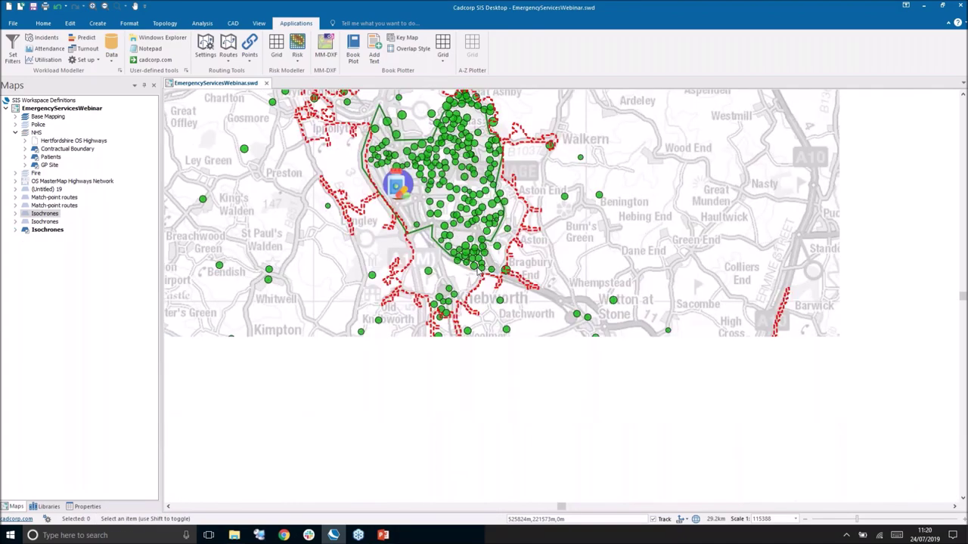
left_click_drag(705, 493, 597, 333)
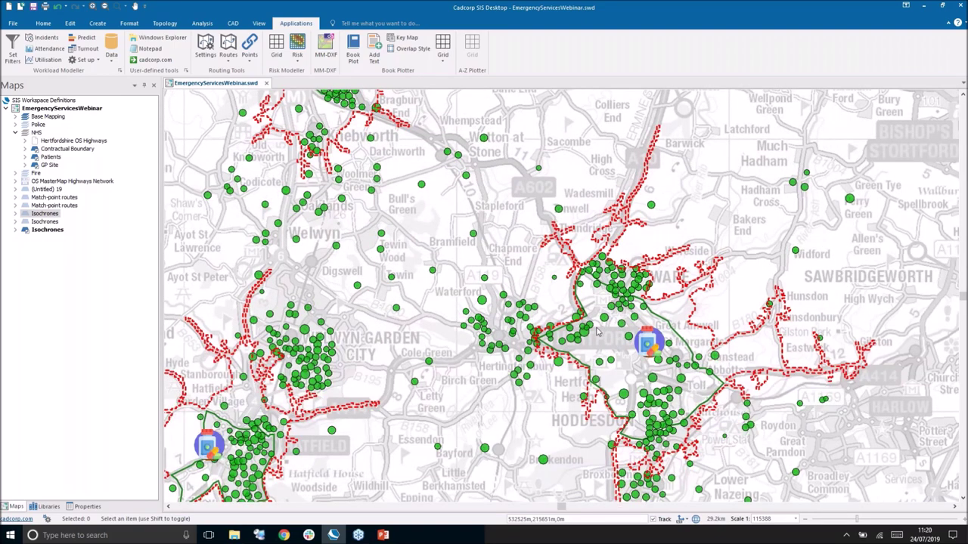
left_click_drag(393, 189, 544, 377)
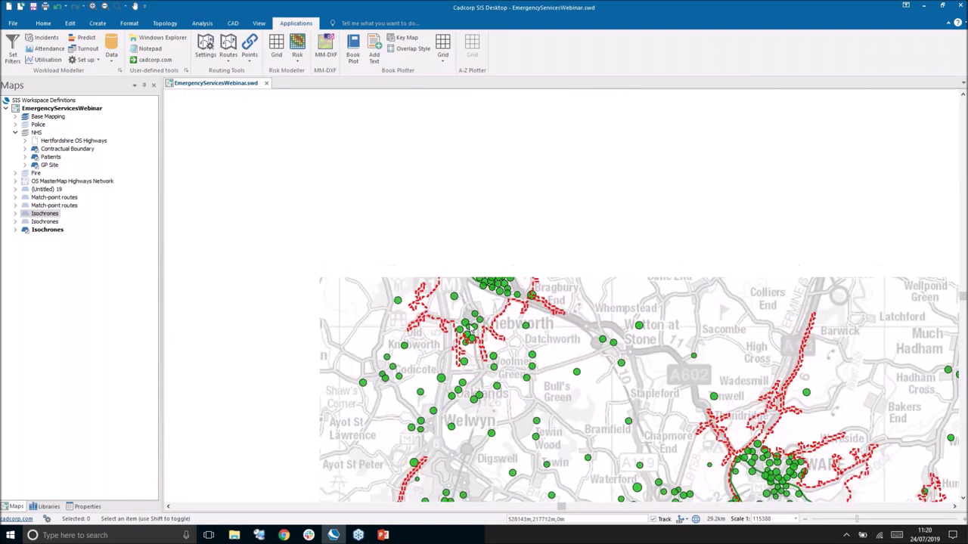
left_click_drag(467, 279, 490, 365)
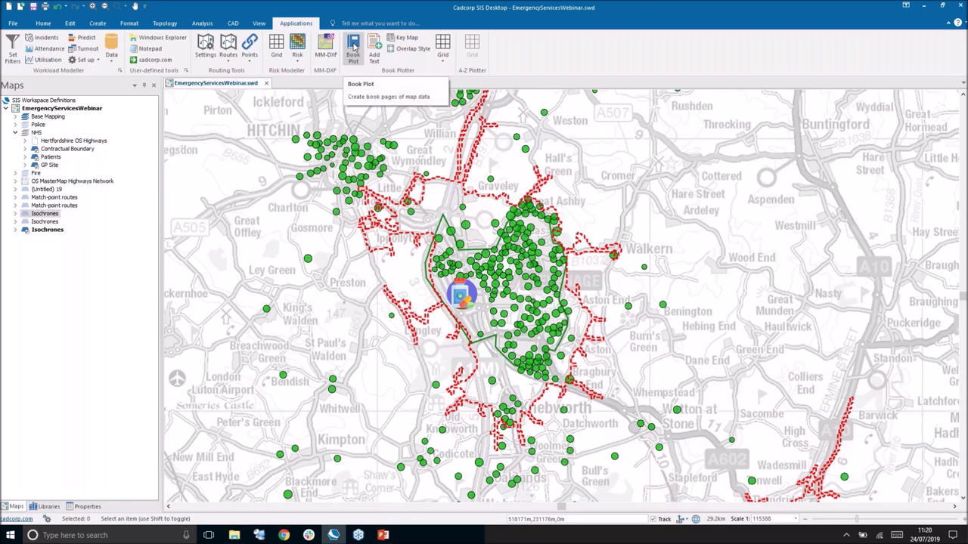
Create a page-per-item Book Plot using NHS_OuterAreaBoundaries at scale 90000, saved as PDF and JPEG.
left_click(353, 48)
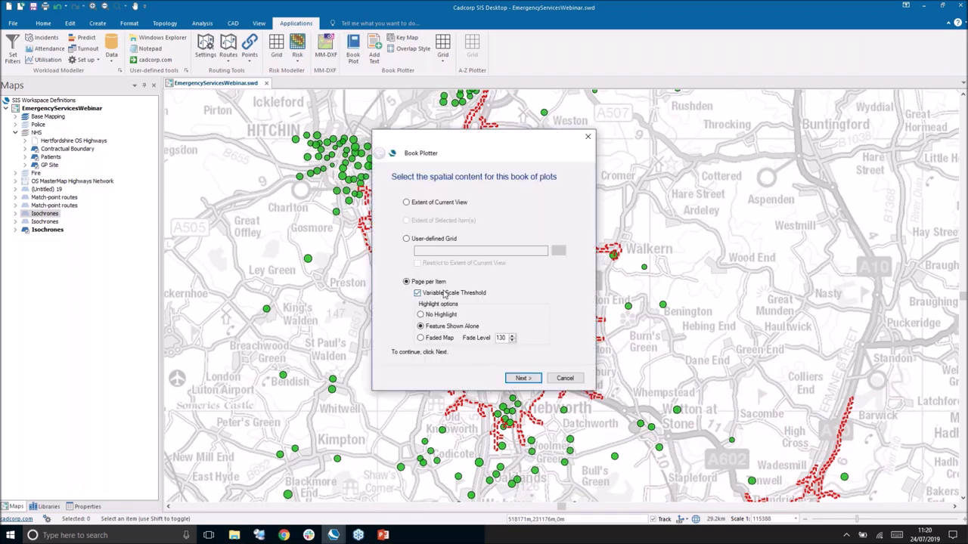
left_click(532, 377)
left_click_drag(574, 240, 573, 274)
left_click(532, 381)
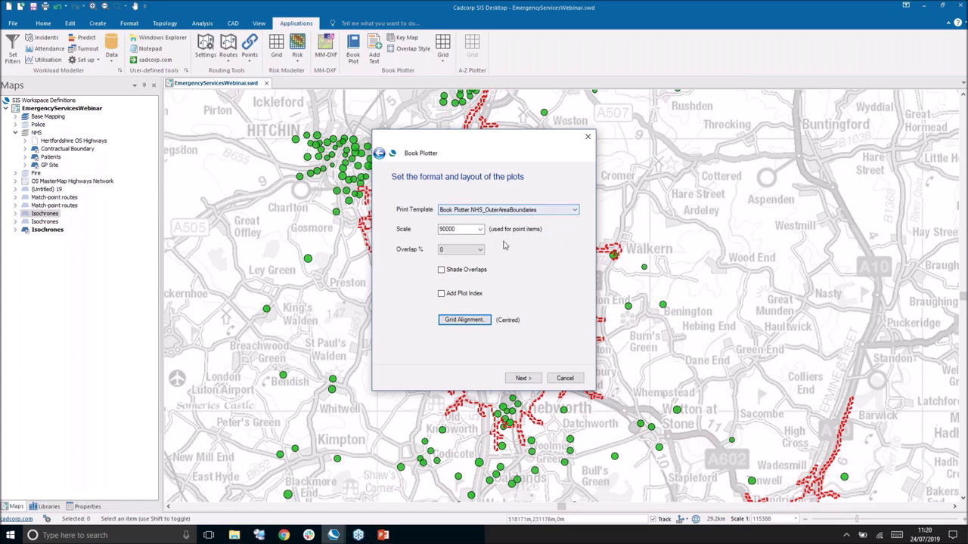
left_click(529, 380)
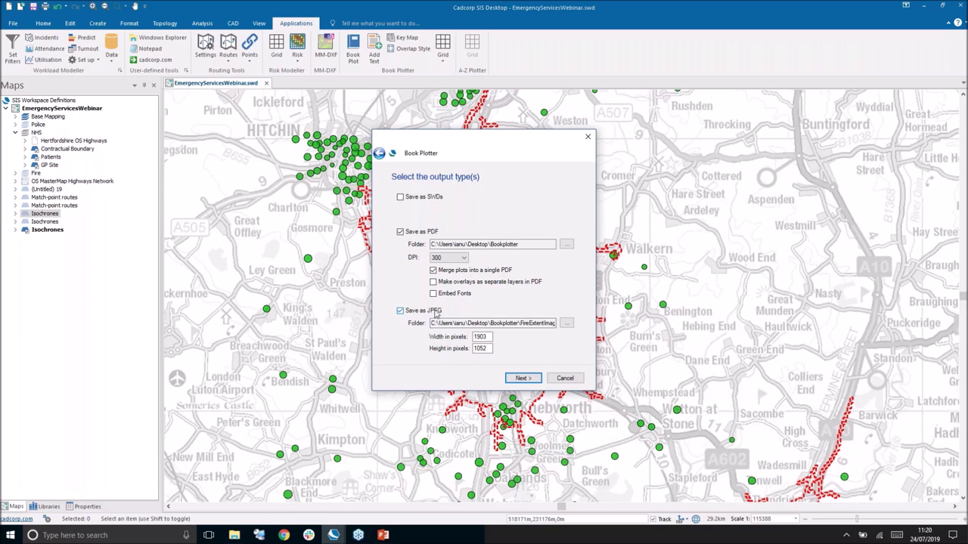
left_click(528, 381)
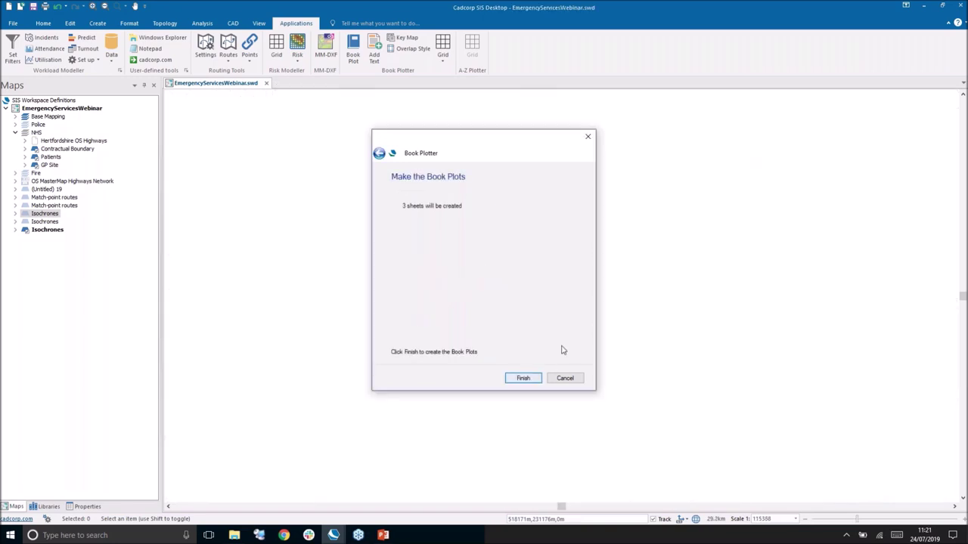
left_click(523, 378)
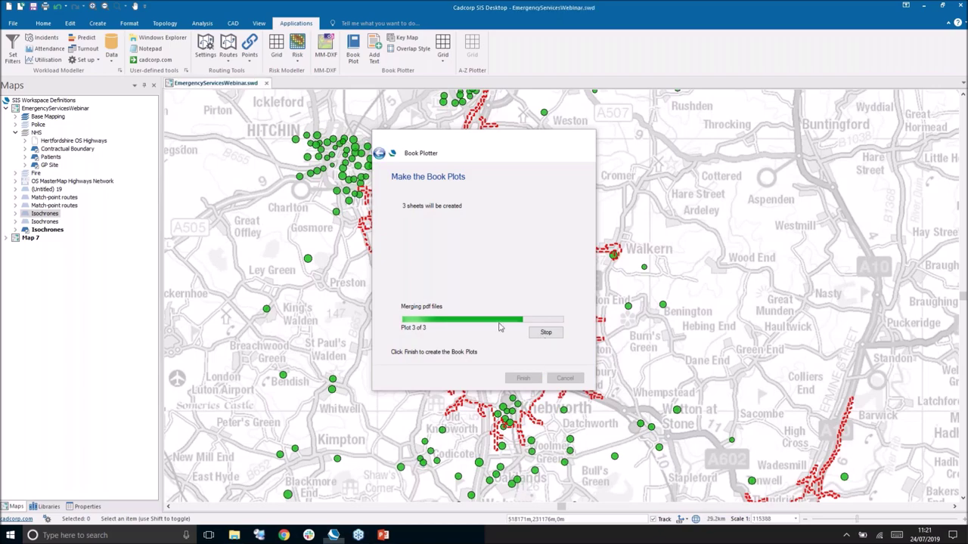
In File Explorer, go to Desktop\Bookplotter and open BookPlot.pdf.
left_click(235, 536)
left_click(145, 191)
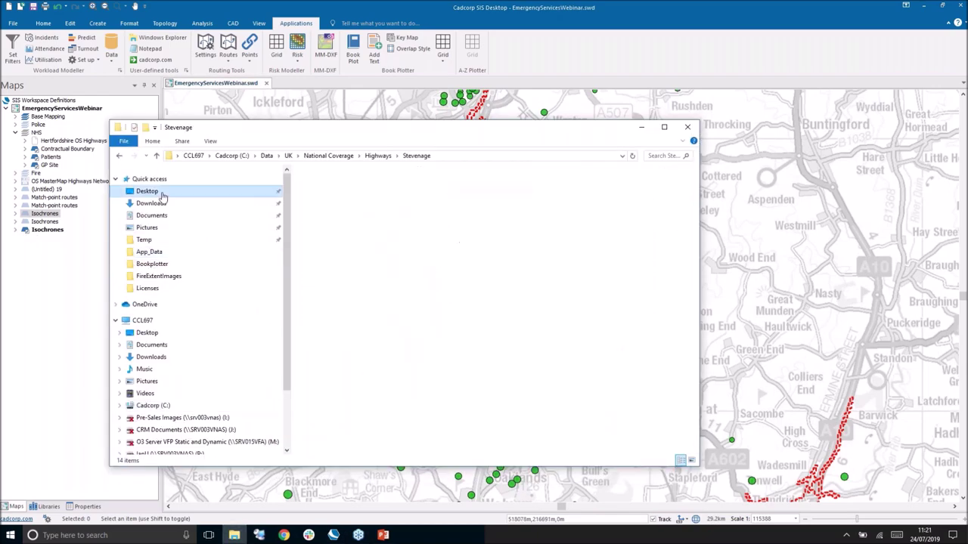
double_click(327, 193)
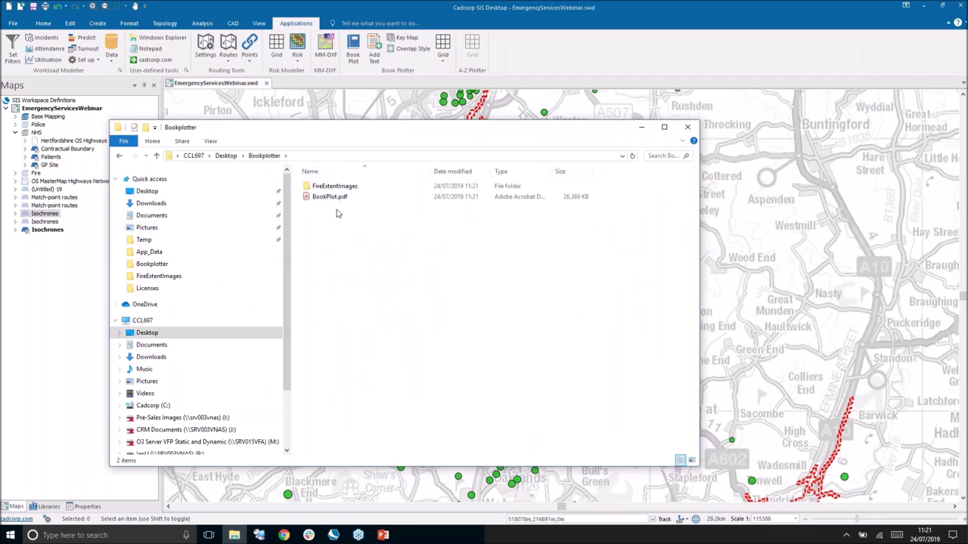
left_click(324, 198)
double_click(323, 198)
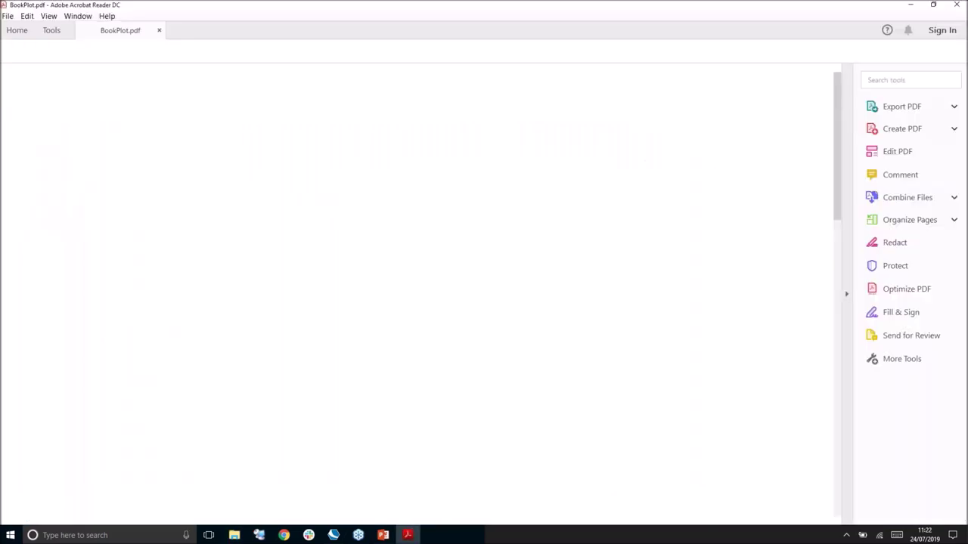
Scroll through BookPlot.pdf's three map pages and back, then restore the reader window and move it aside.
scroll(594, 301, "down", 10)
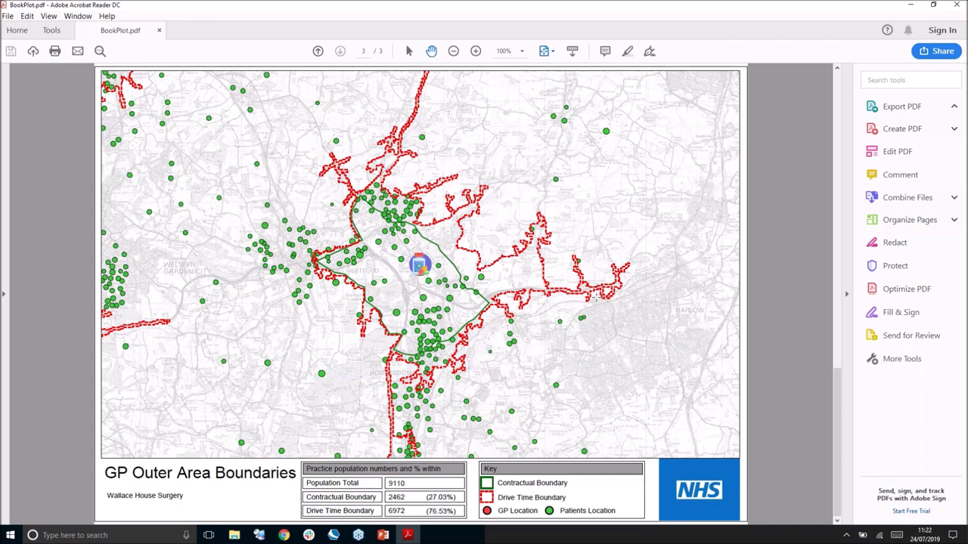
scroll(595, 300, "up", 10)
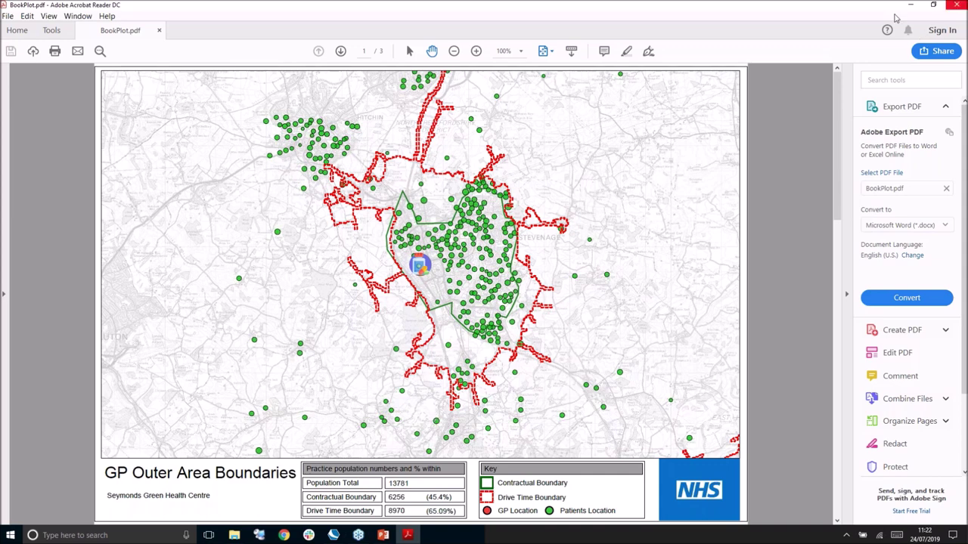
double_click(794, 11)
left_click_drag(794, 12, 469, 66)
Close Acrobat and open 1.jpg from the FireExtentImages folder.
left_click(635, 70)
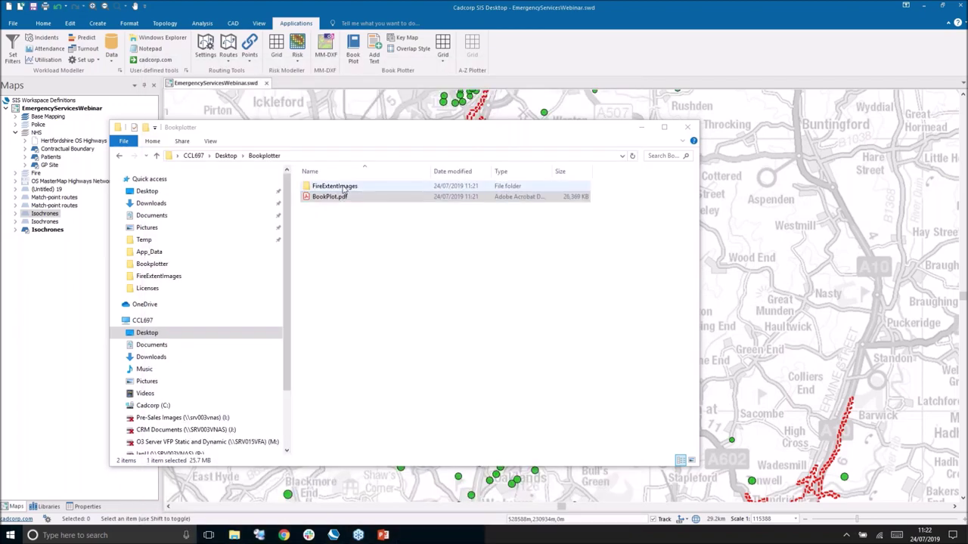
double_click(342, 187)
left_click(320, 197)
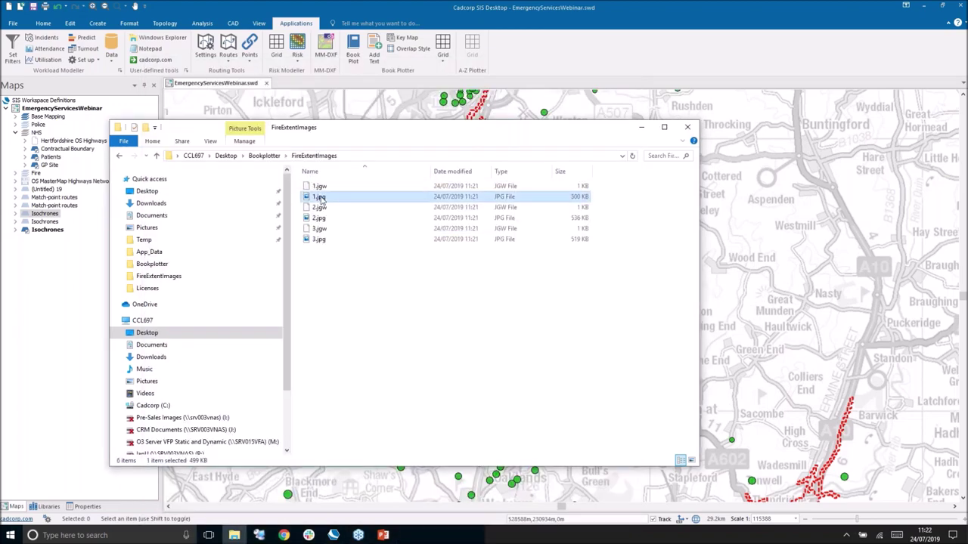
double_click(329, 198)
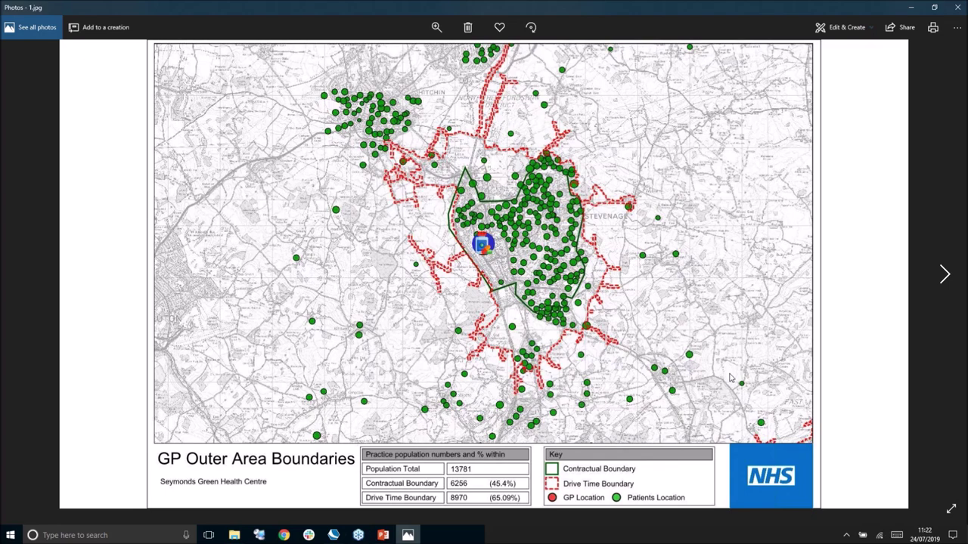
Step forward and back through the exported GP map images, then close Photos.
key("Right")
key("Right")
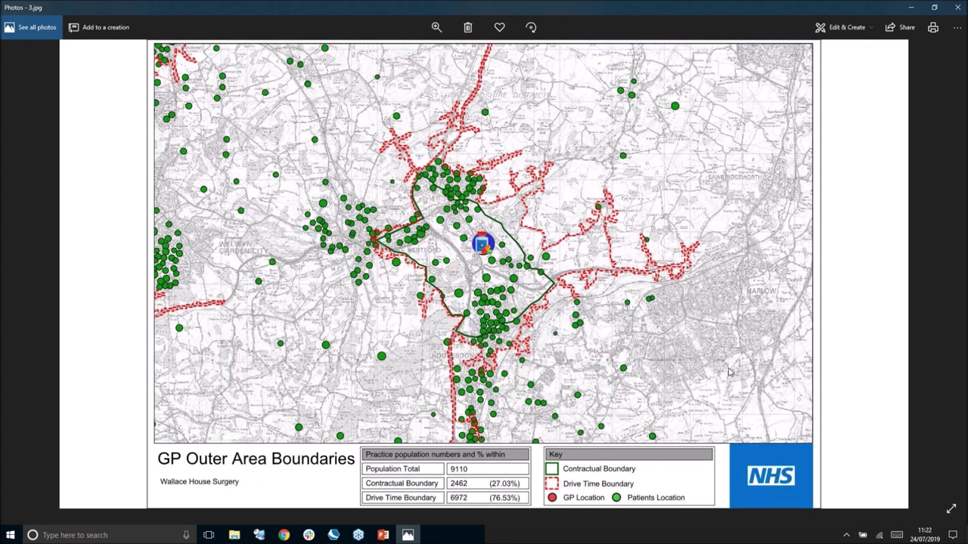
key("Left")
key("Left")
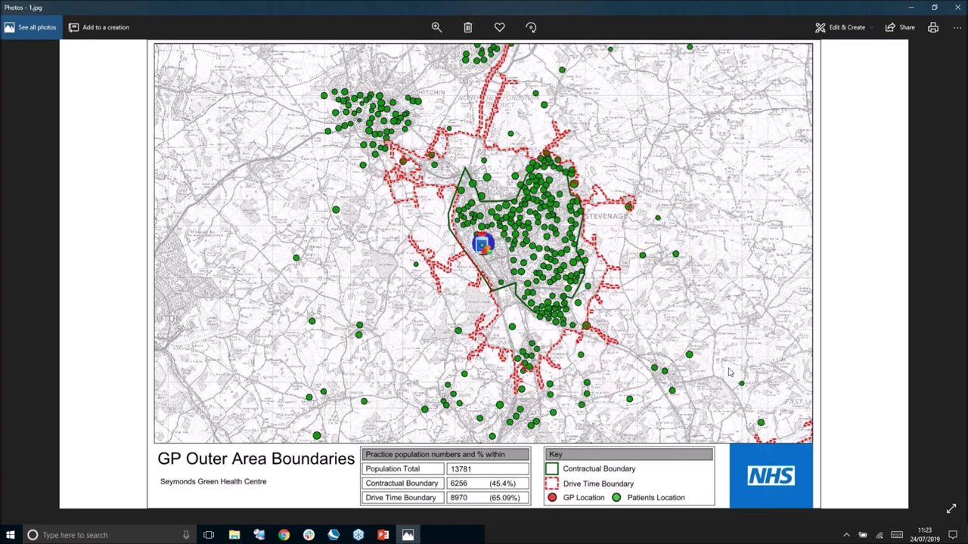
left_click(957, 7)
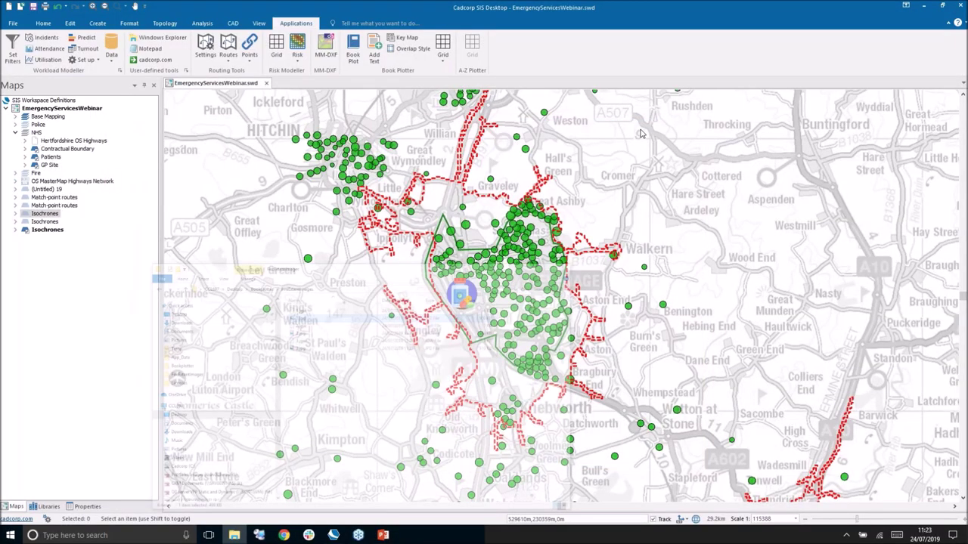
Hide the NHS layers, show Hertfordshire OS Highways and RTAs, and zoom into central Stevenage.
left_click(16, 173)
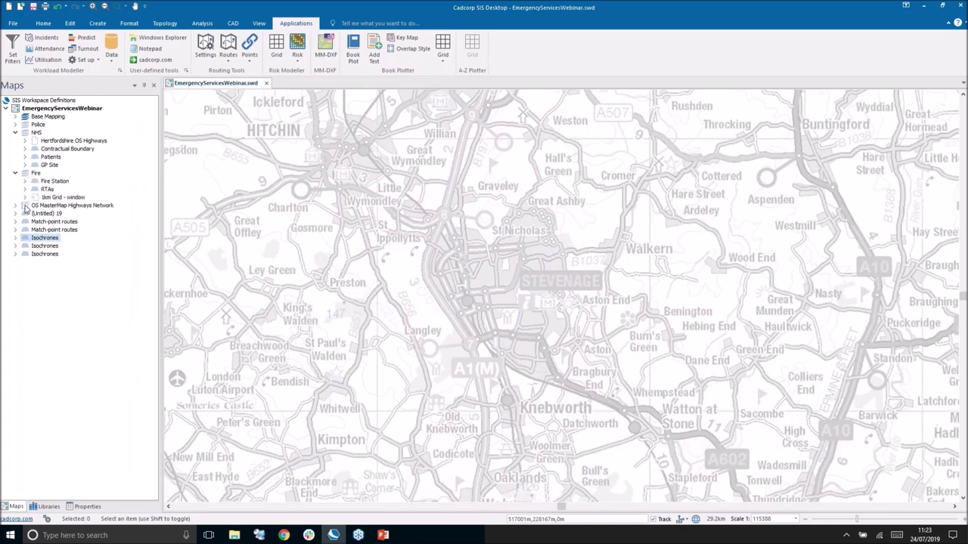
left_click(34, 141)
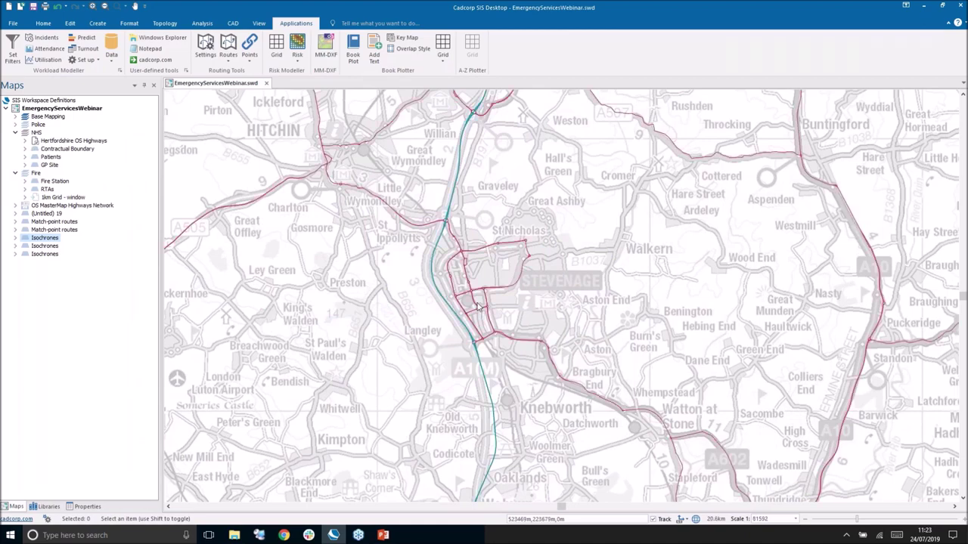
scroll(477, 306, "up", 2)
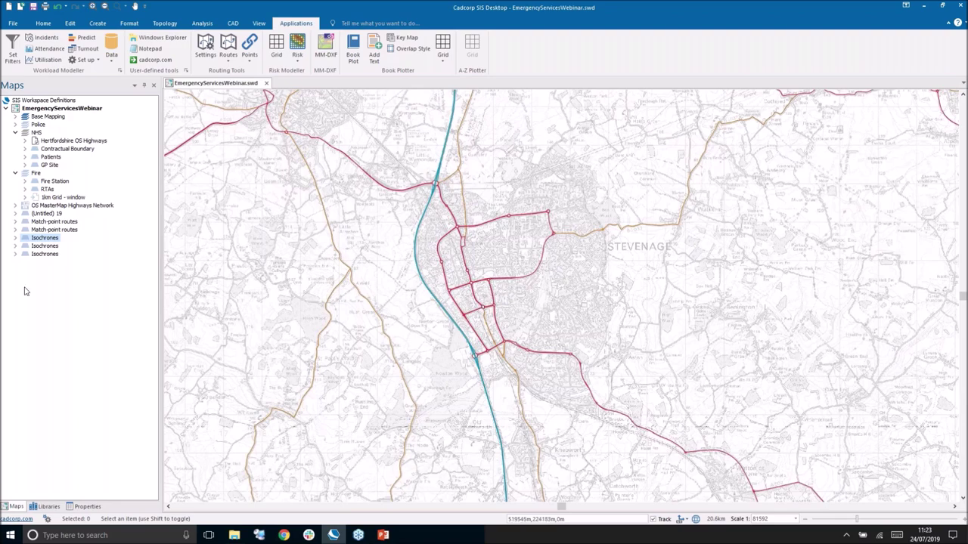
scroll(482, 288, "up", 1)
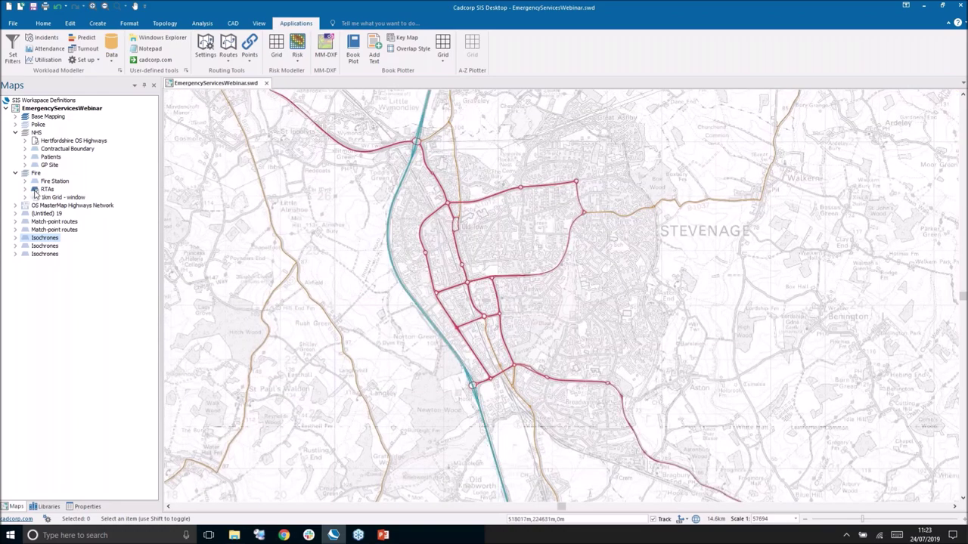
left_click(35, 191)
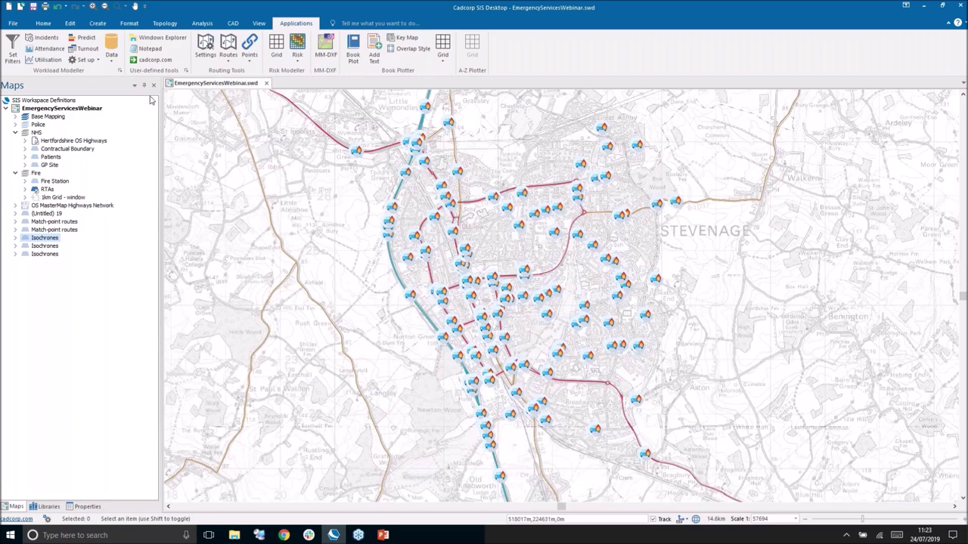
Choose a link-related risk map, snap RTAs to the network, and add a per-mile RoadClassification density report.
left_click(301, 60)
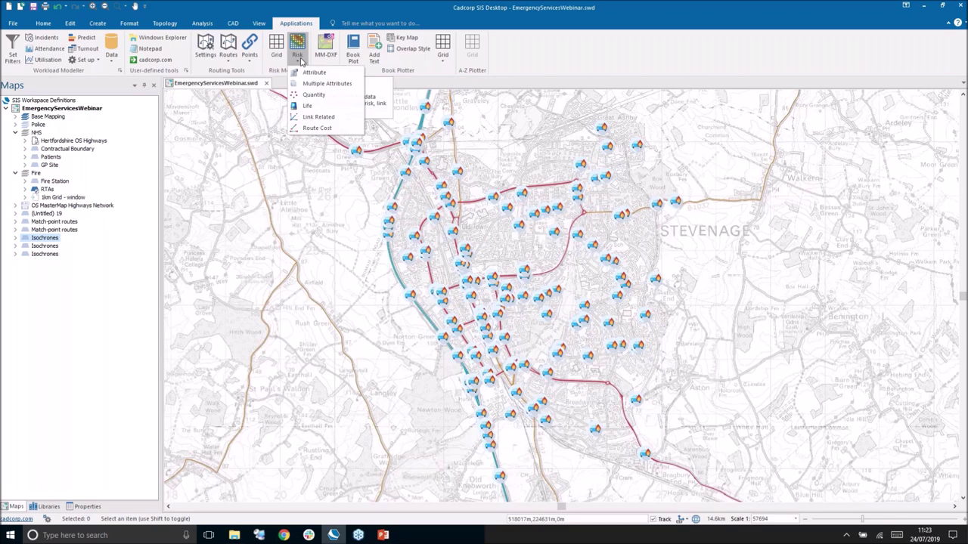
left_click(318, 117)
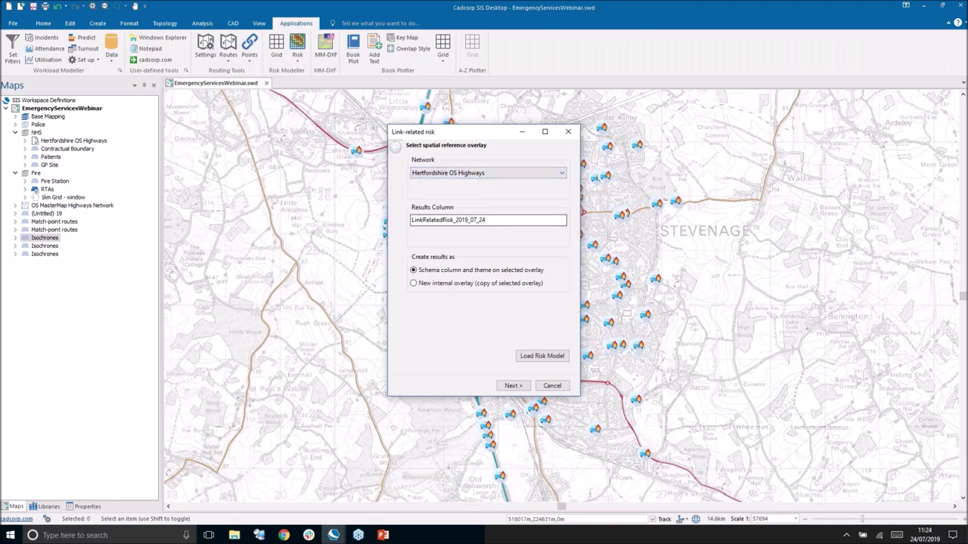
key("Tab")
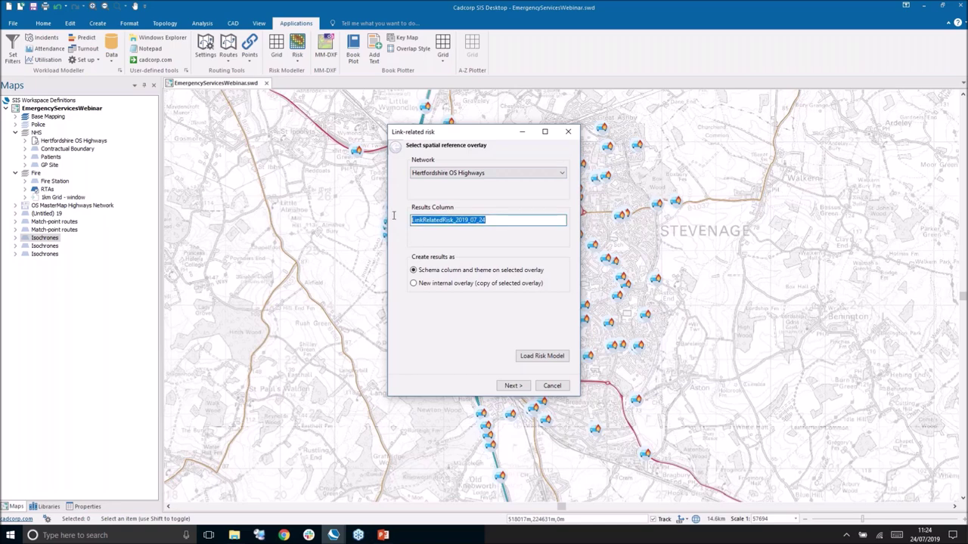
left_click(512, 386)
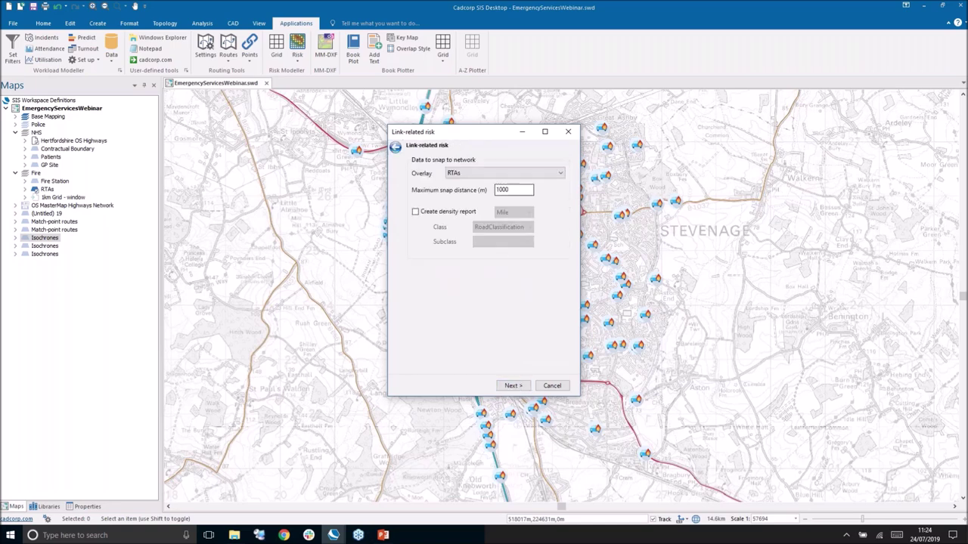
left_click(515, 190)
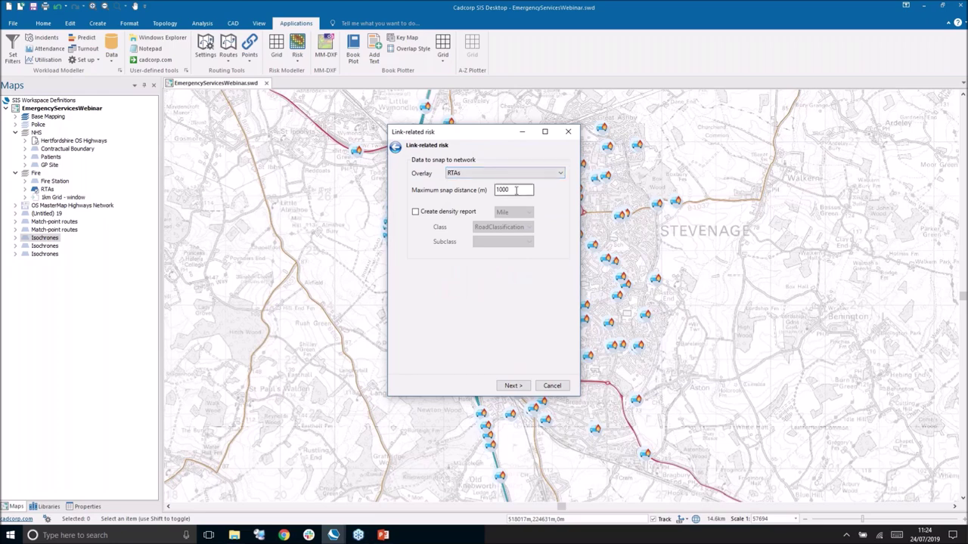
left_click(430, 214)
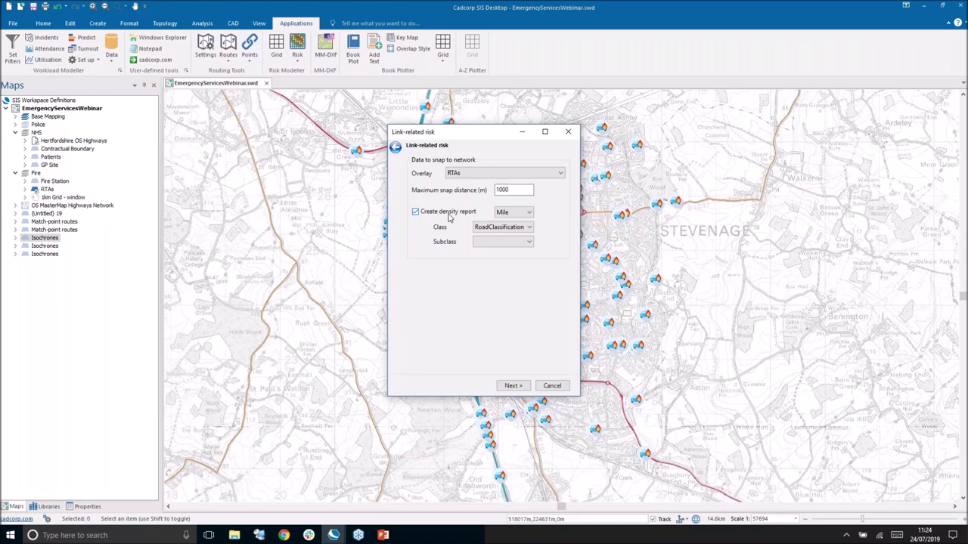
left_click(523, 386)
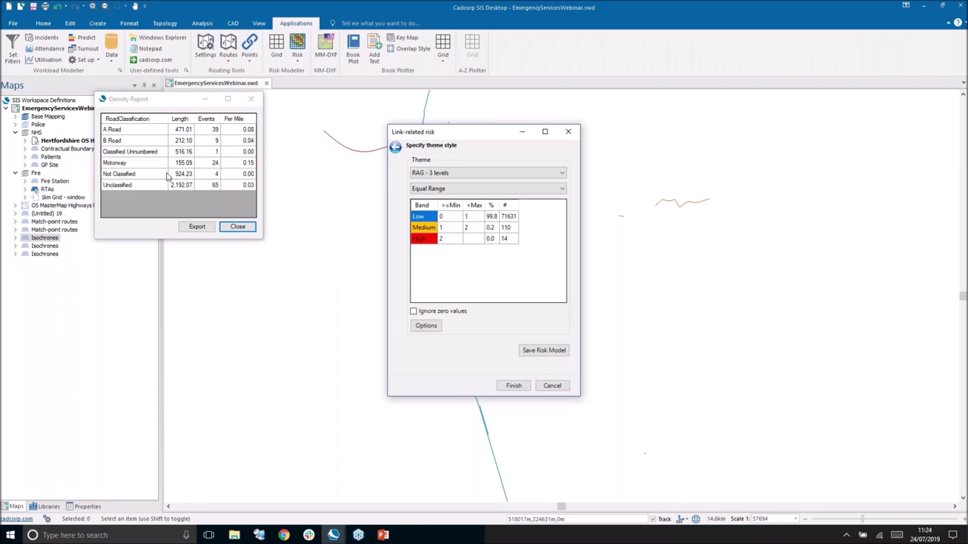
Close the Density Report, ignore zero values, apply the RAG road theme, and show RTA points.
left_click(139, 164)
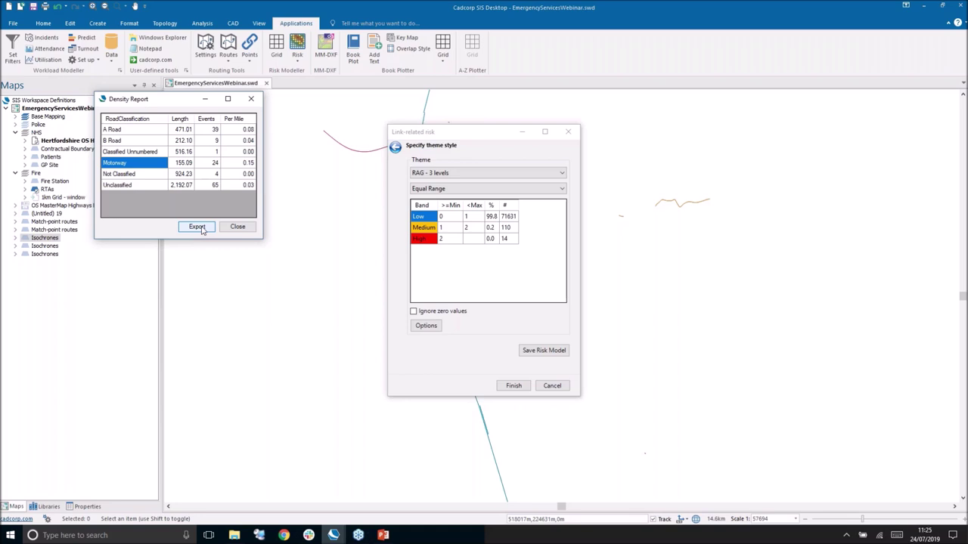
left_click(239, 227)
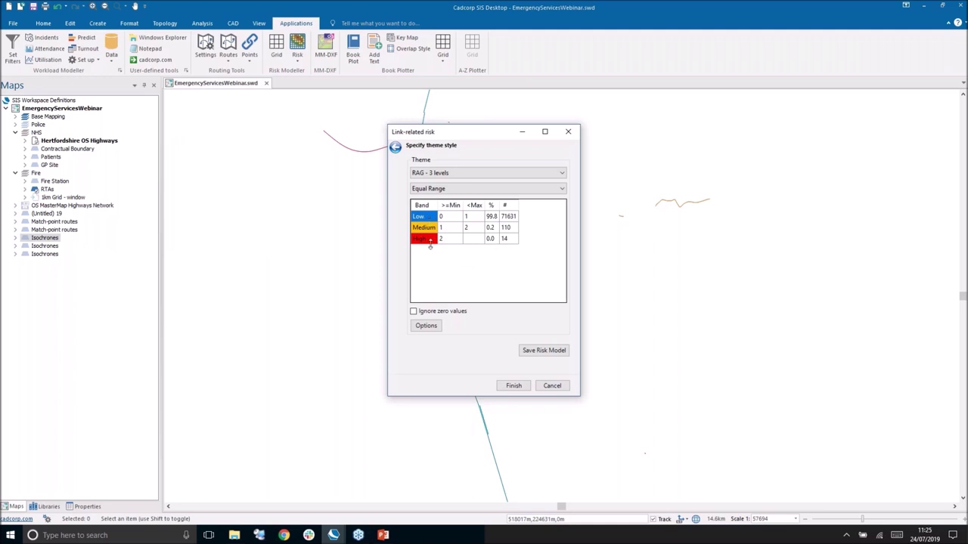
left_click(413, 314)
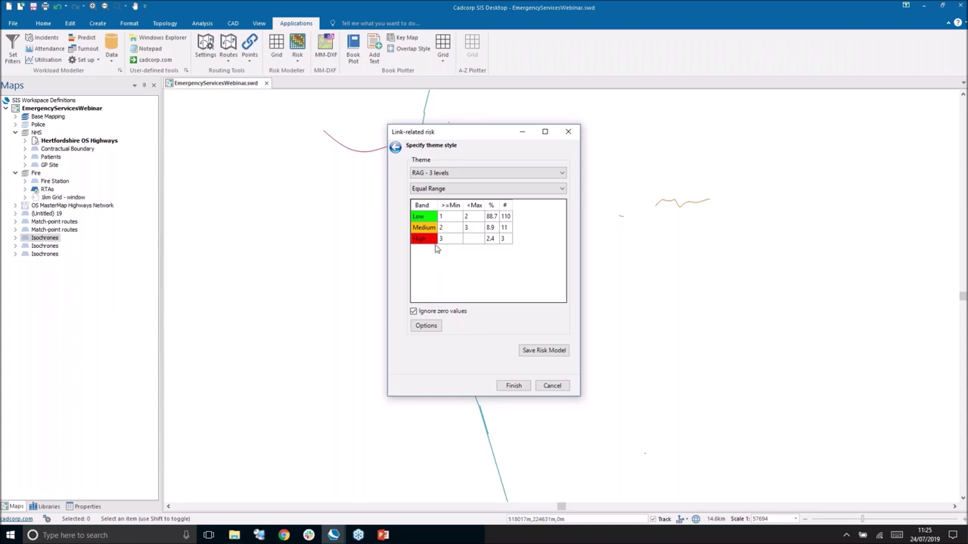
left_click(514, 387)
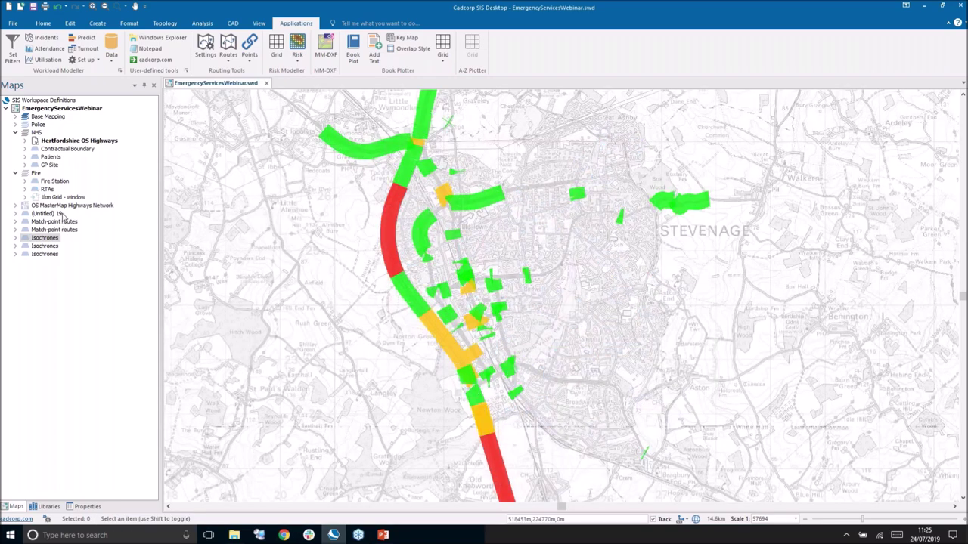
left_click(35, 197)
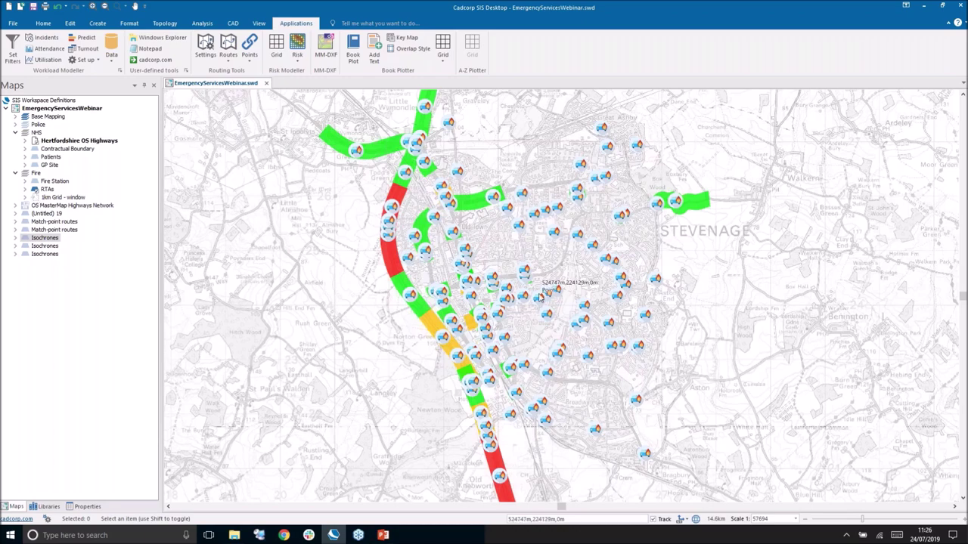
Zoom in on the RTA incident points, pan to reveal the red route, then zoom back out.
scroll(541, 294, "up", 3)
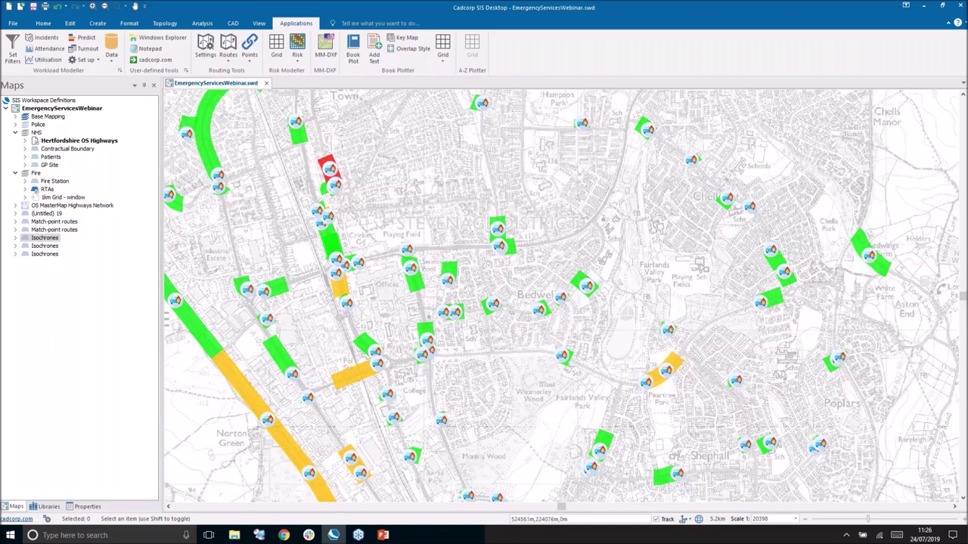
left_click_drag(446, 256, 520, 302)
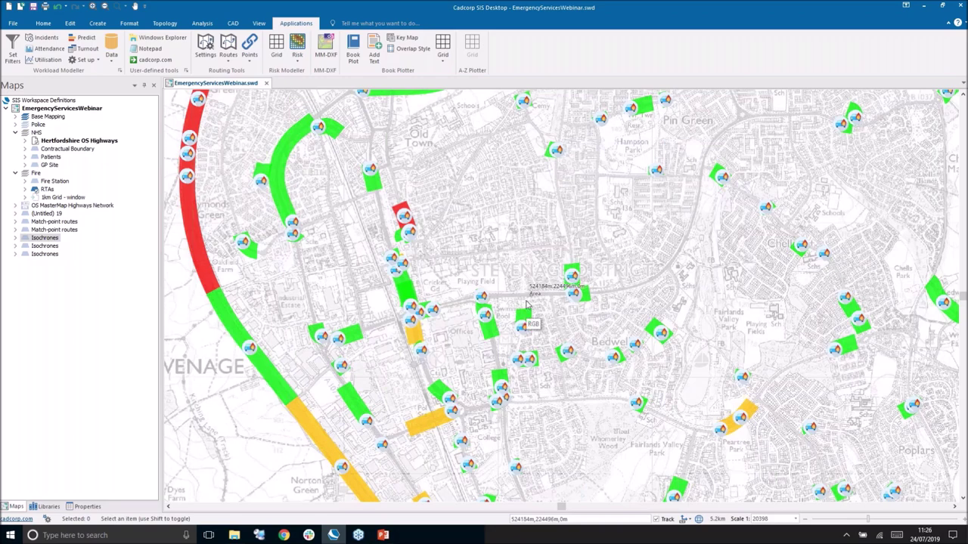
scroll(528, 305, "down", 1)
scroll(529, 304, "down", 1)
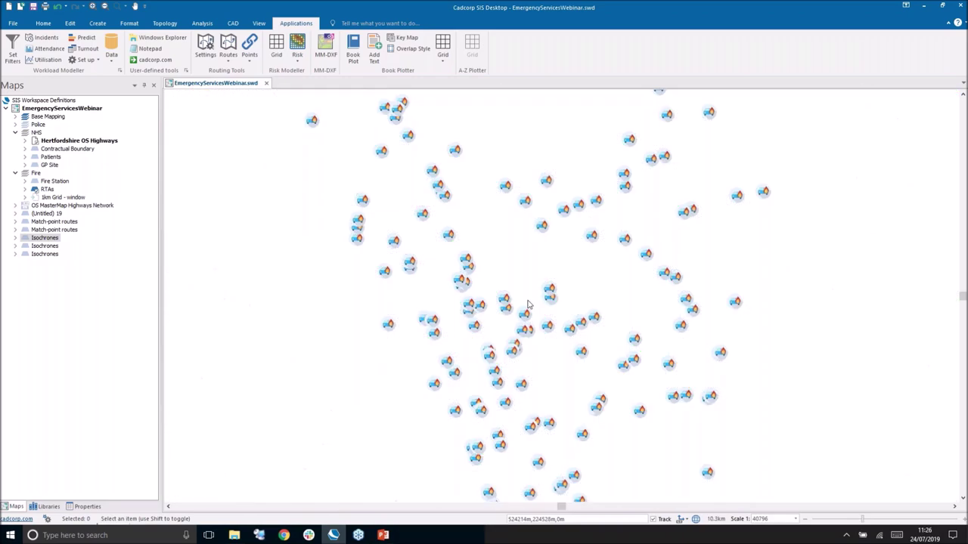
scroll(529, 305, "down", 1)
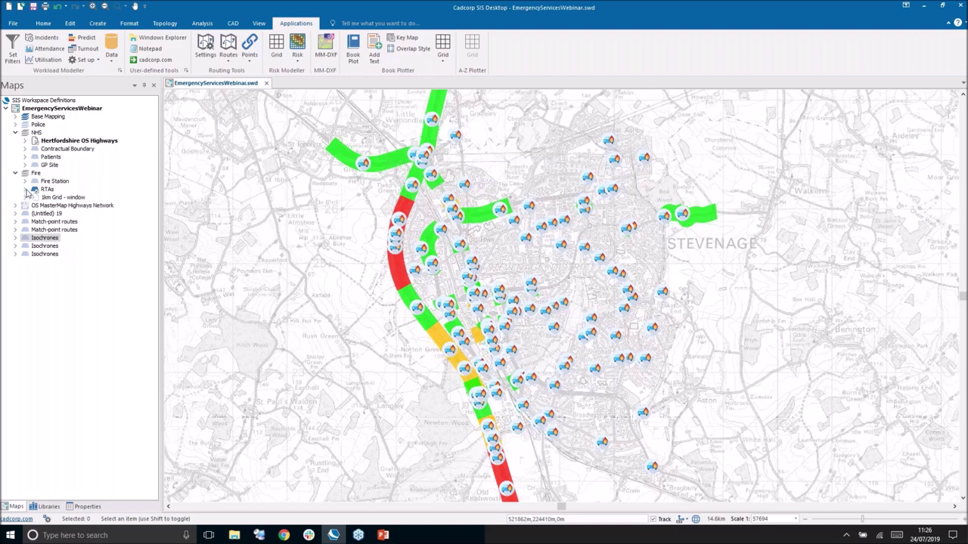
Expand the Hertfordshire OS Highways style themes and switch on the Fire Station and 1km Grid layers.
left_click(25, 190)
left_click(25, 189)
left_click(25, 141)
left_click(34, 157)
left_click(43, 165)
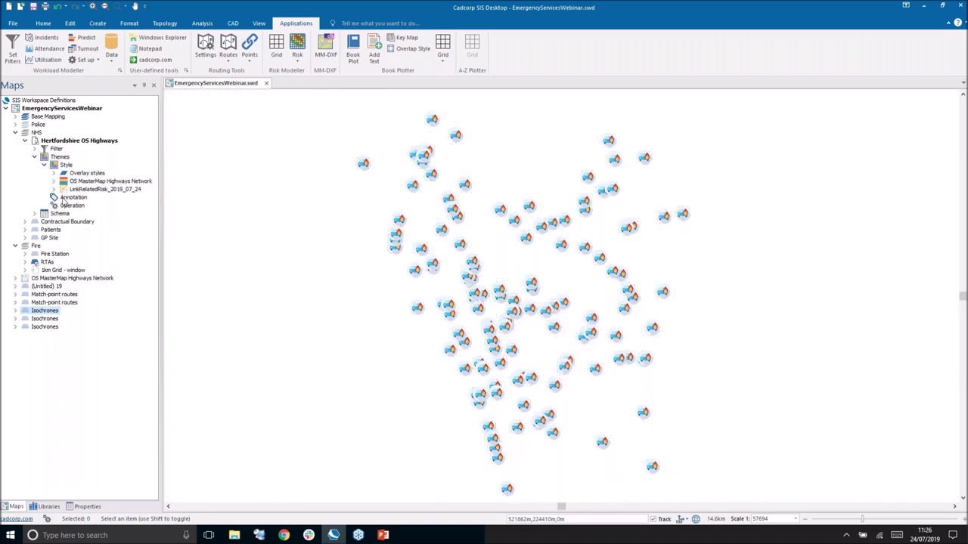
left_click(35, 256)
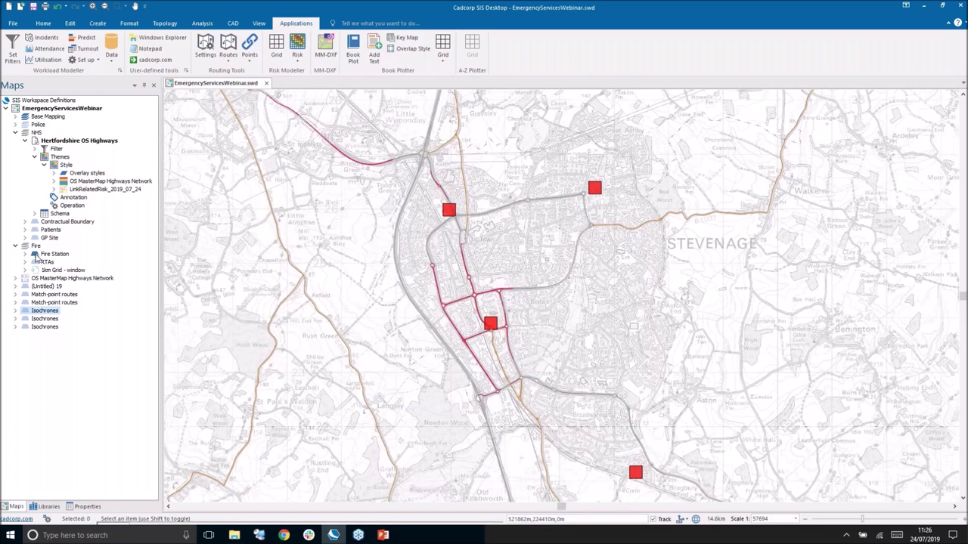
left_click(35, 271)
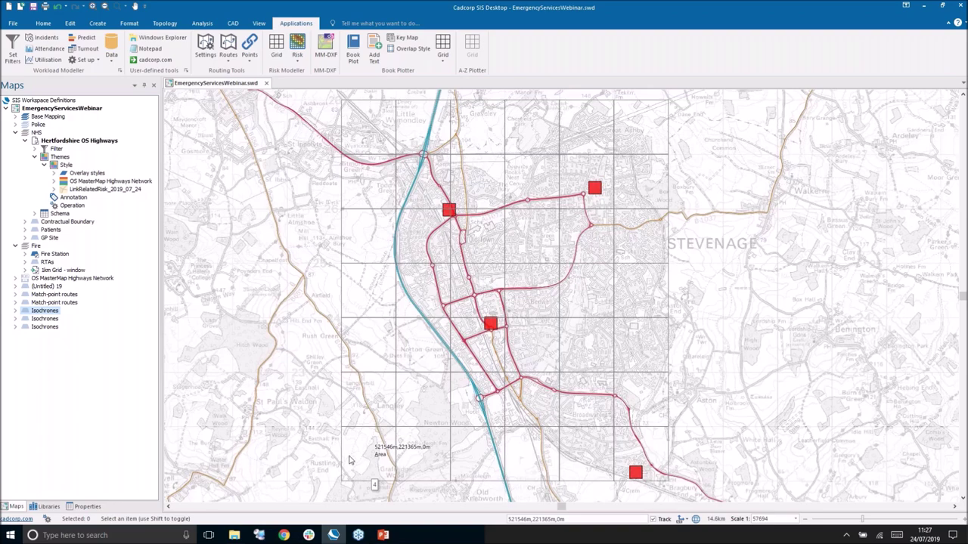
left_click(298, 57)
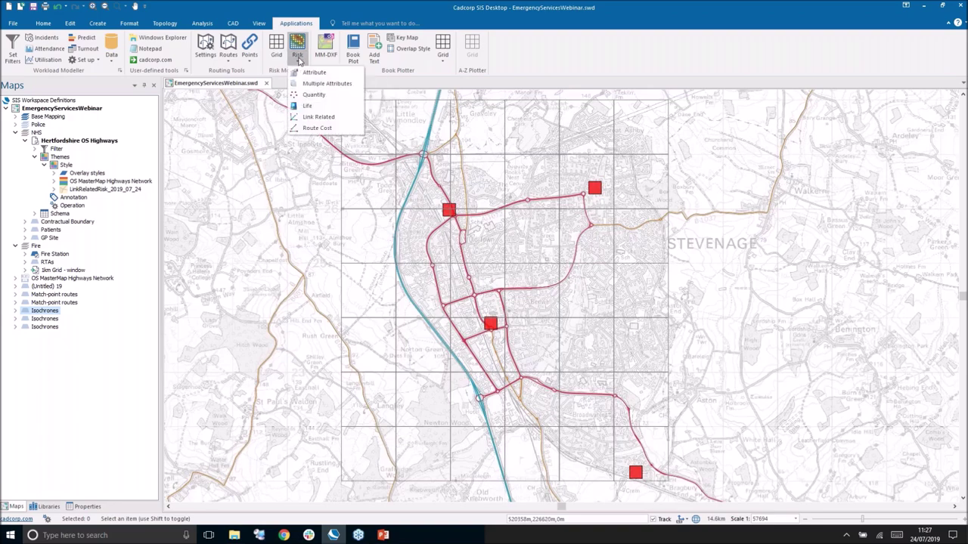
Start a Route Cost risk model on 1km Grid - window with results column RoutecostRisk_2019_07_24.
left_click(317, 127)
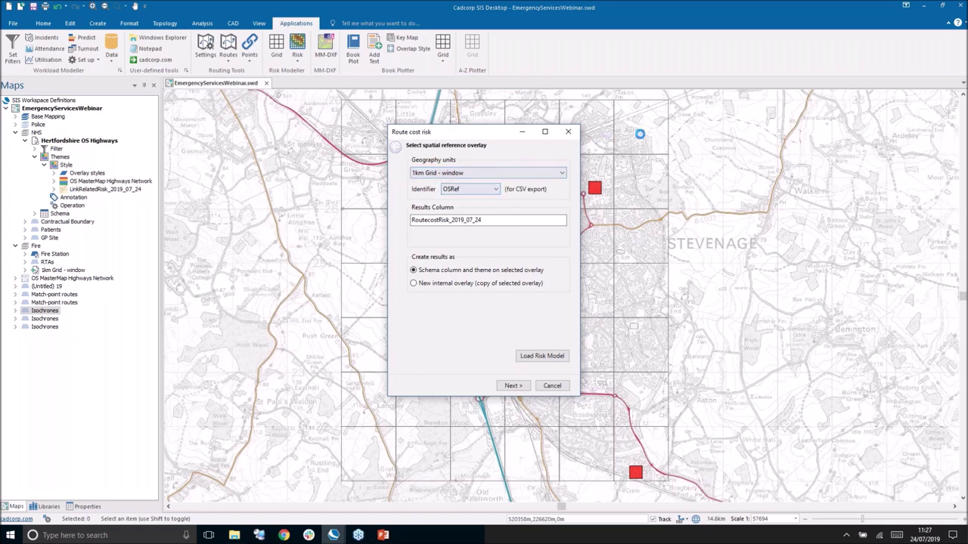
left_click(482, 222)
left_click_drag(483, 220, 410, 221)
left_click(519, 388)
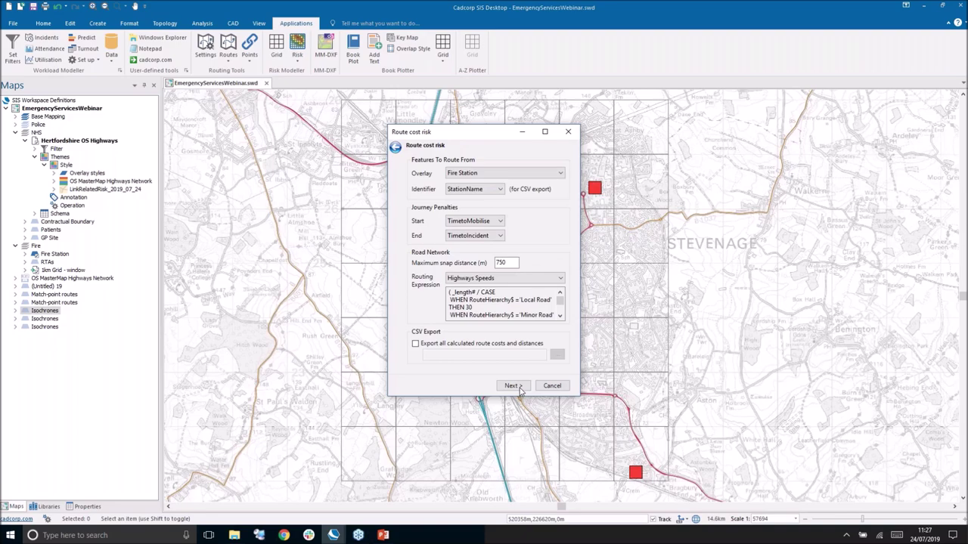
Run the route costs from the fire stations using Highways Speeds and a 750 m snap distance.
left_click_drag(479, 133, 307, 118)
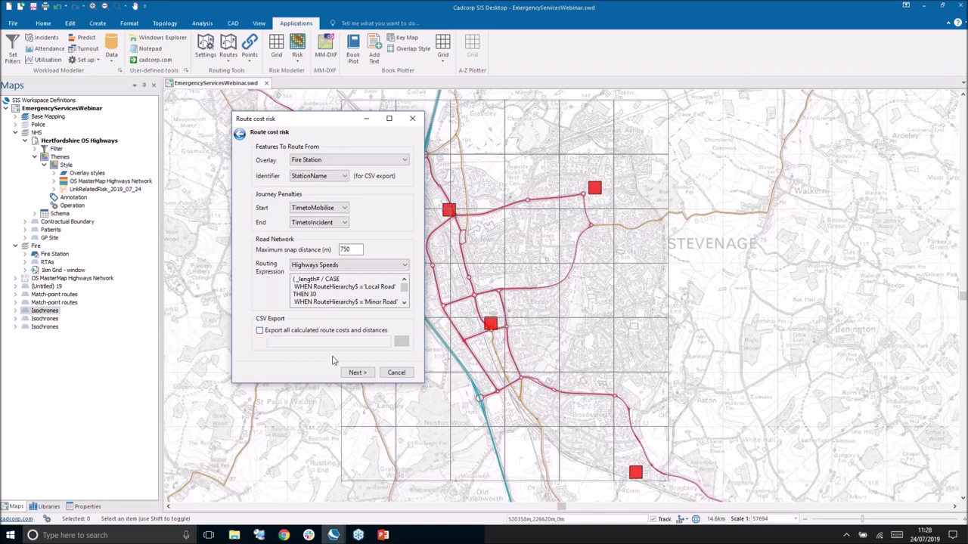
left_click(358, 373)
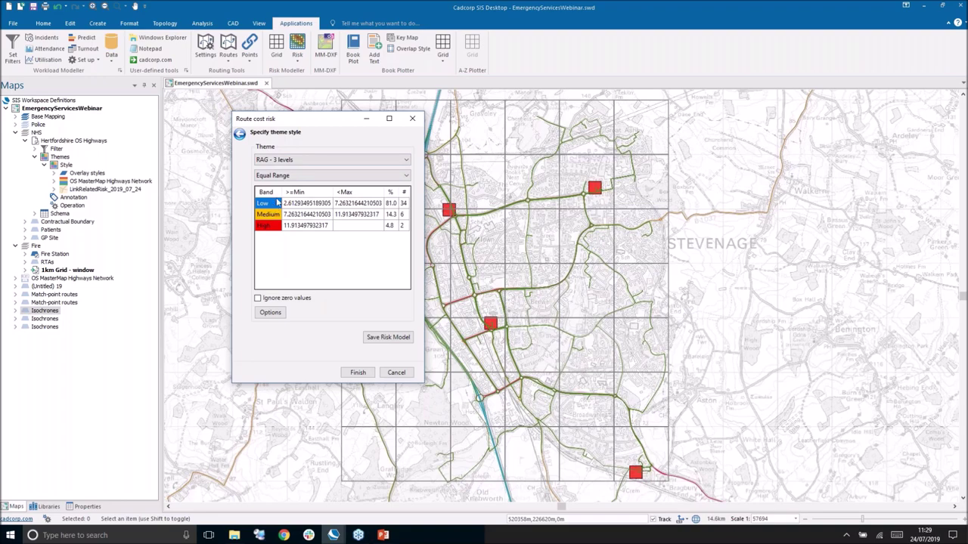
Apply the RAG route-cost colouring with zero values ignored, then resume the PowerPoint slide show.
left_click(266, 300)
left_click(364, 374)
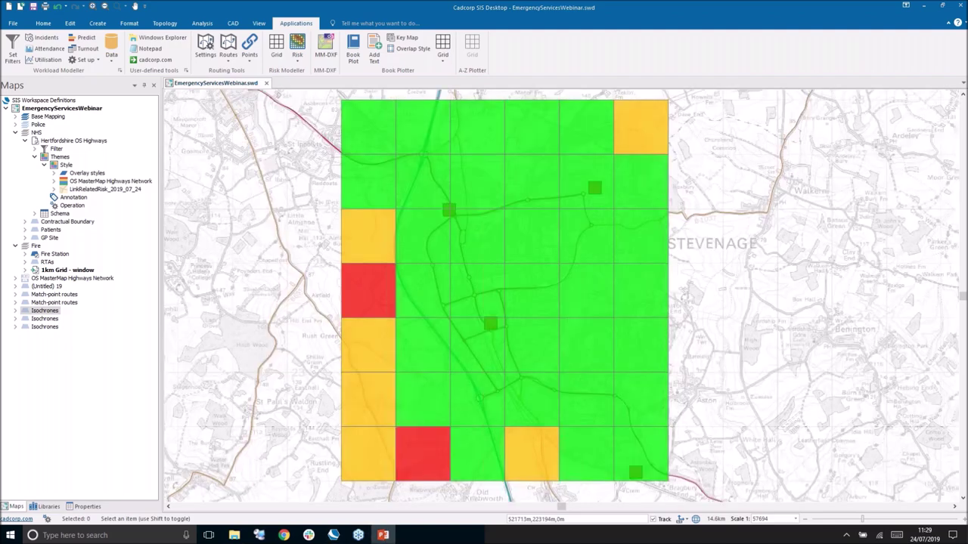
left_click(383, 535)
left_click(48, 47)
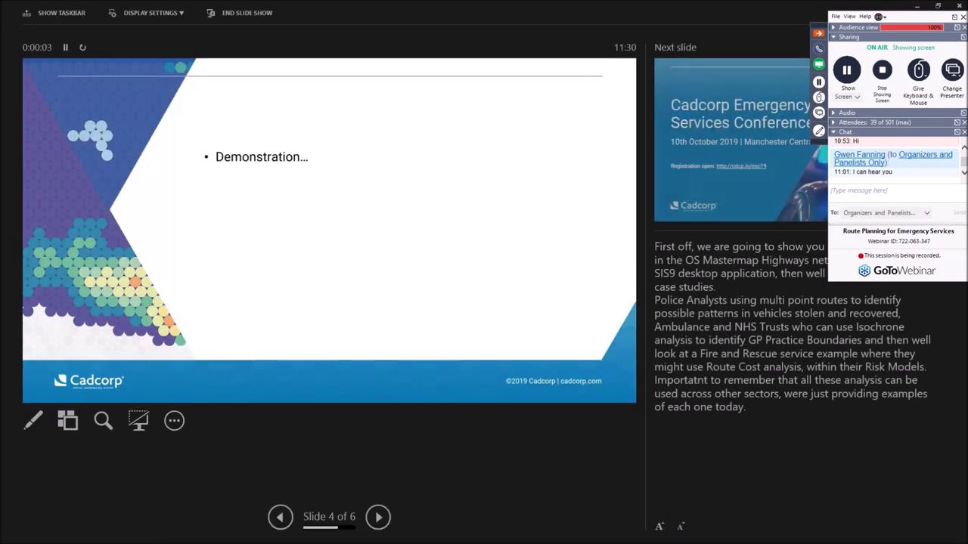
Advance the slide show to the final contact-details slide, 6 of 6.
key("Right")
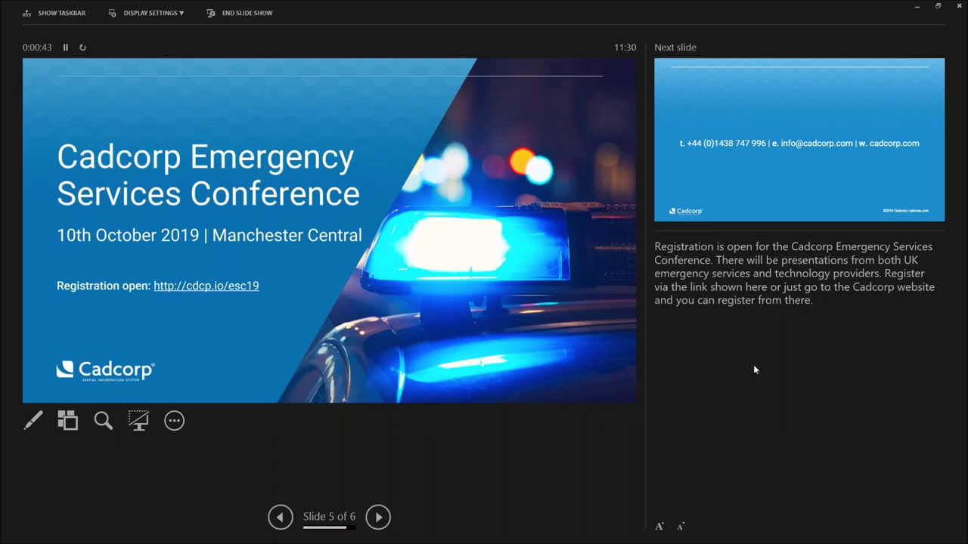
key("Right")
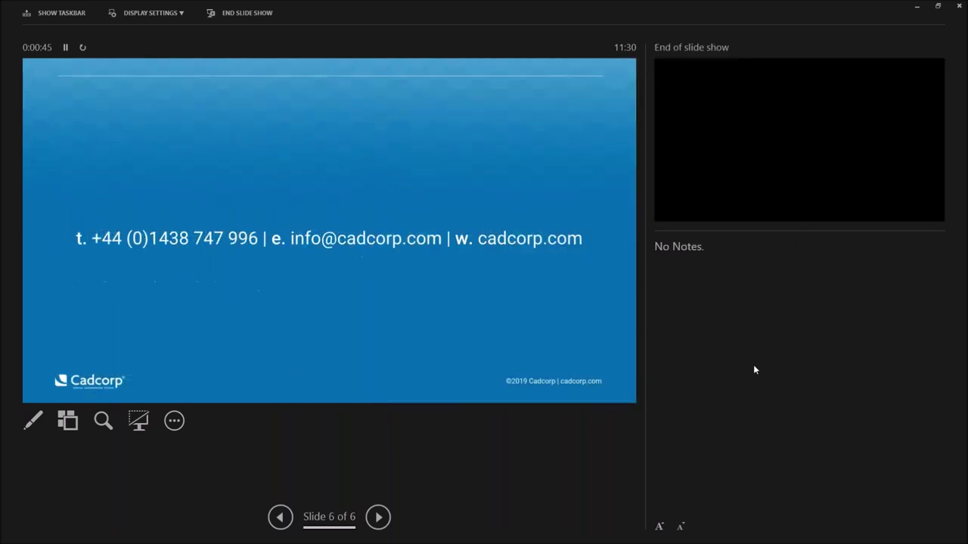